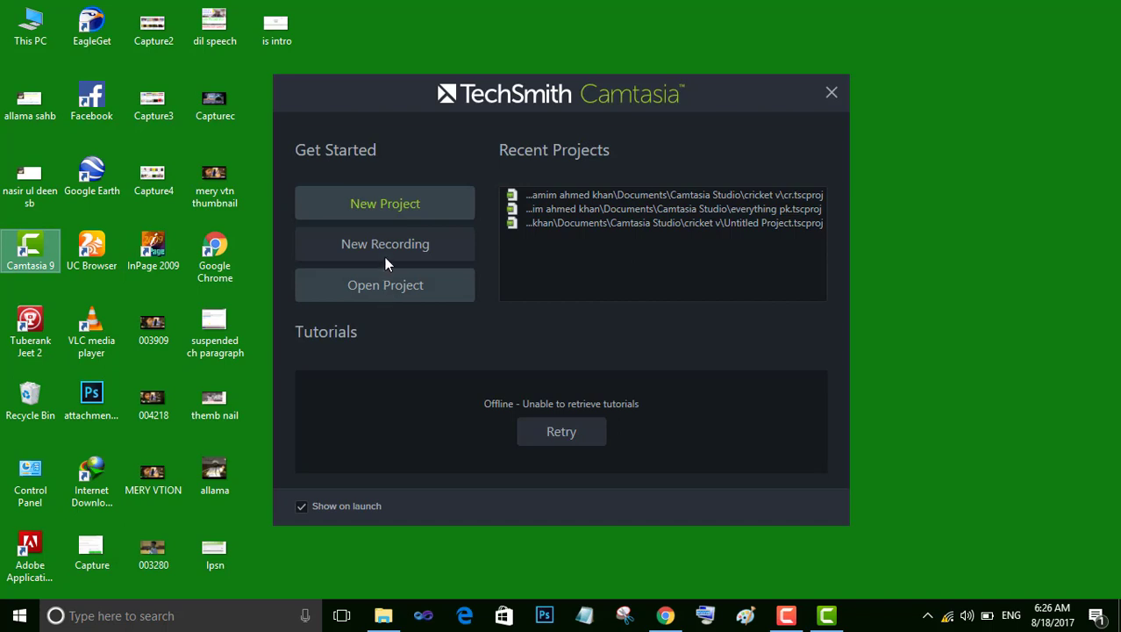
Create a new, empty video project
click(386, 215)
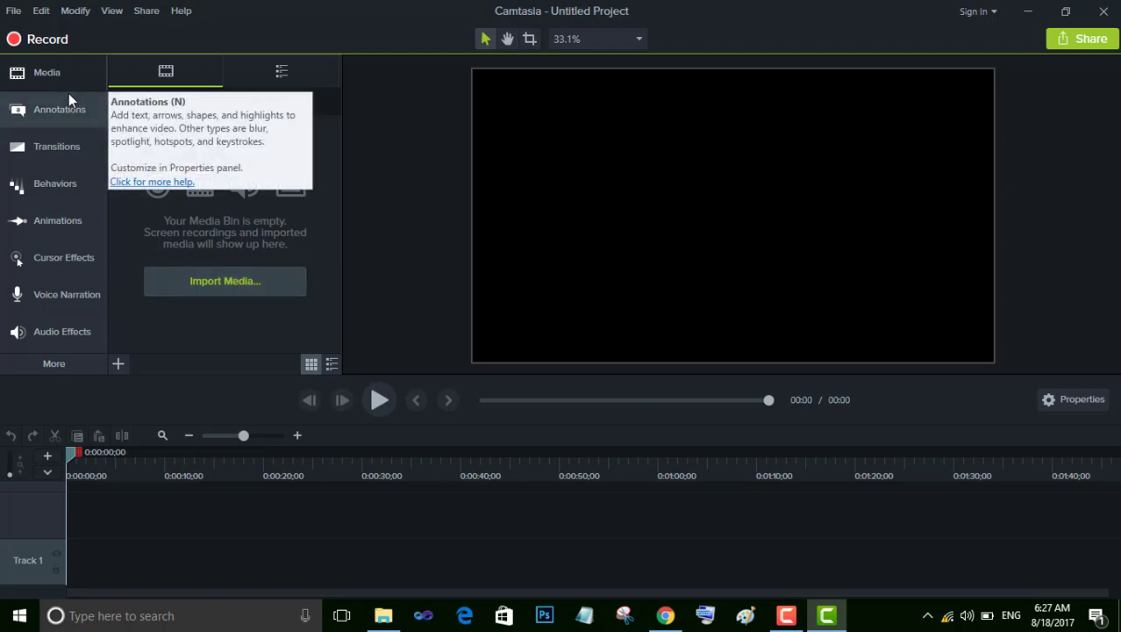
key(XF86MonBrightnessUp)
key(XF86MonBrightnessUp)
key(XF86MonBrightnessUp)
key(XF86MonBrightnessUp)
key(XF86MonBrightnessUp)
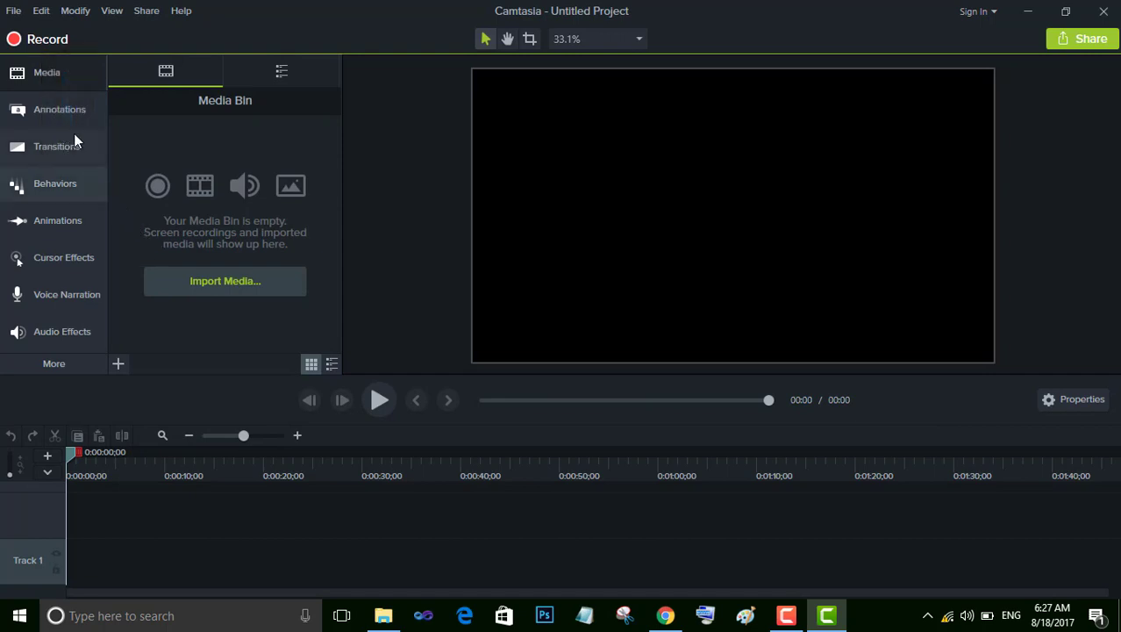
Import the ICC Champions Trophy 2017 video from the cricket videos folder into the Media Bin
click(61, 77)
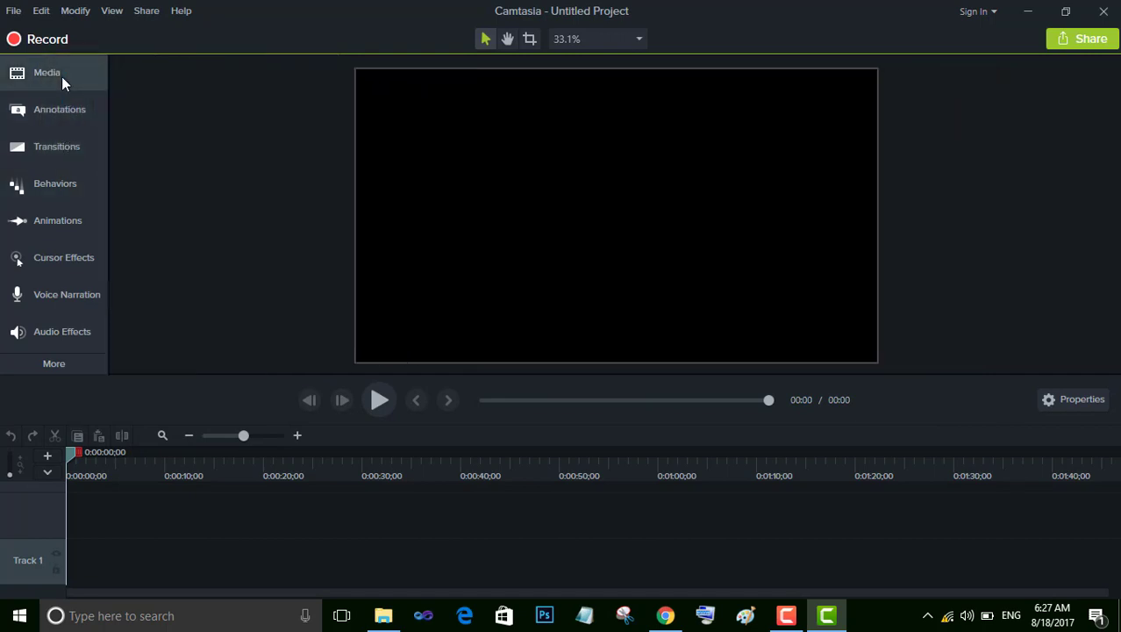
click(61, 76)
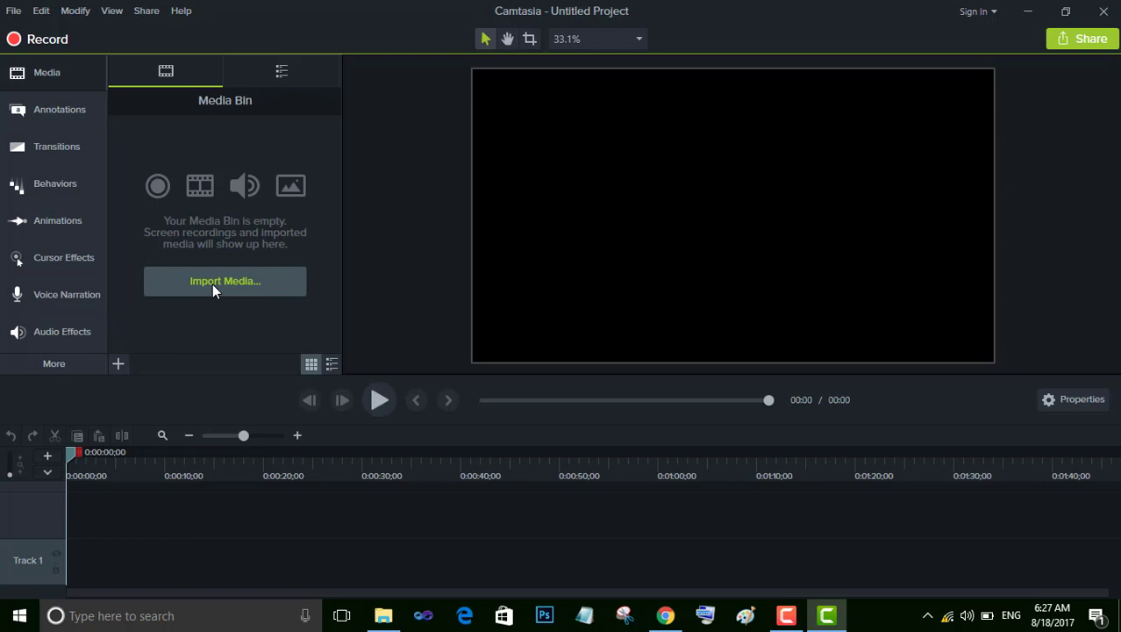
click(212, 282)
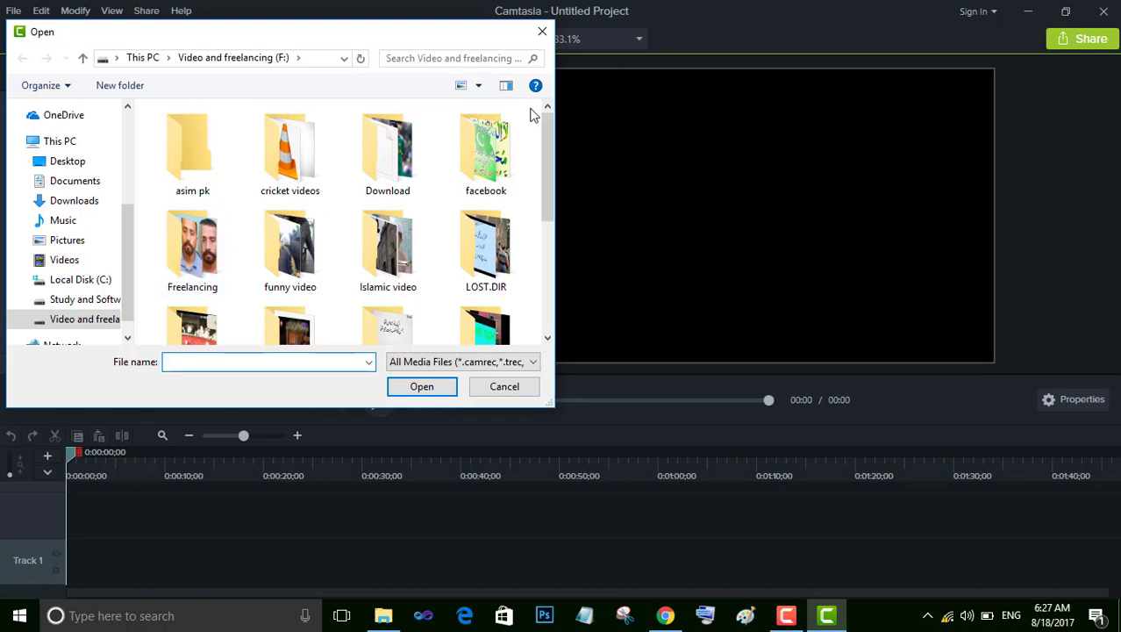
drag(546, 153, 548, 119)
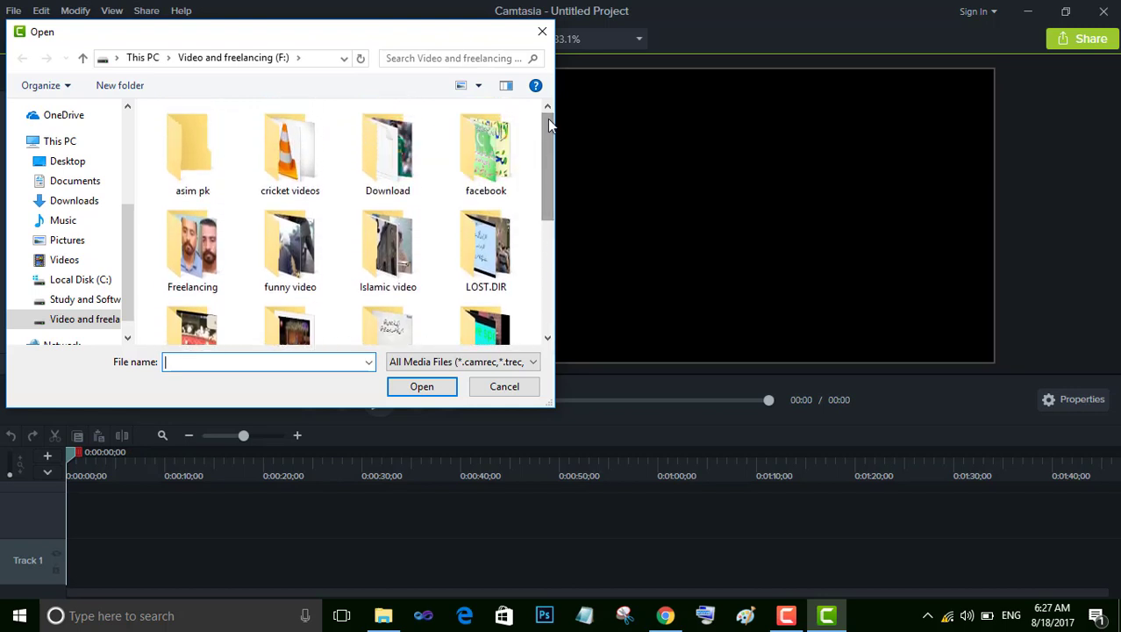
double_click(296, 141)
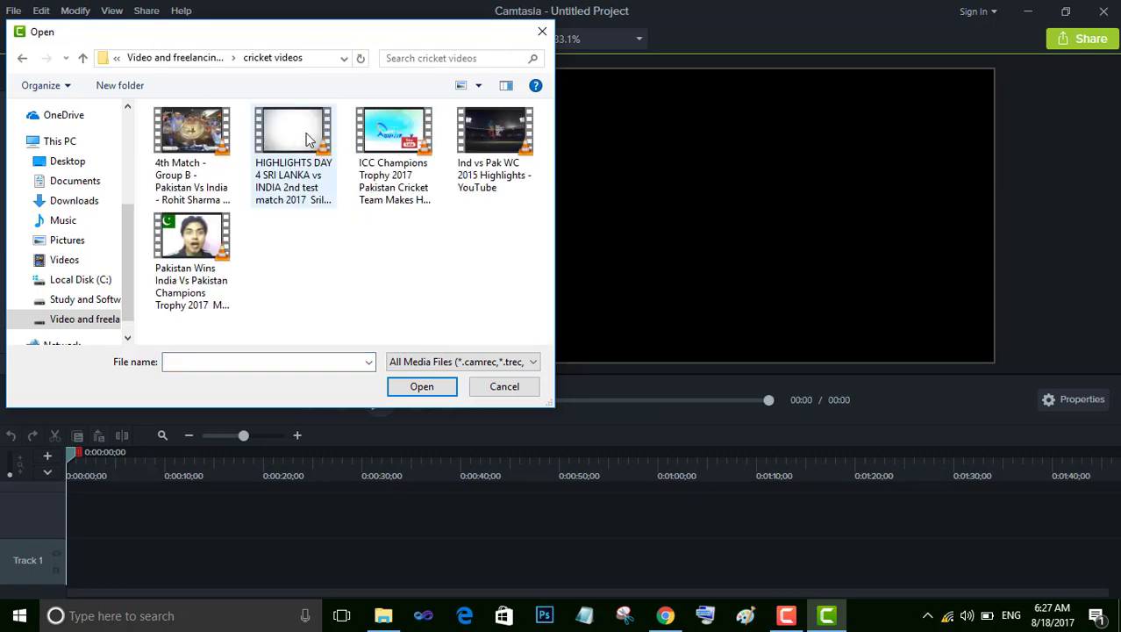
double_click(398, 156)
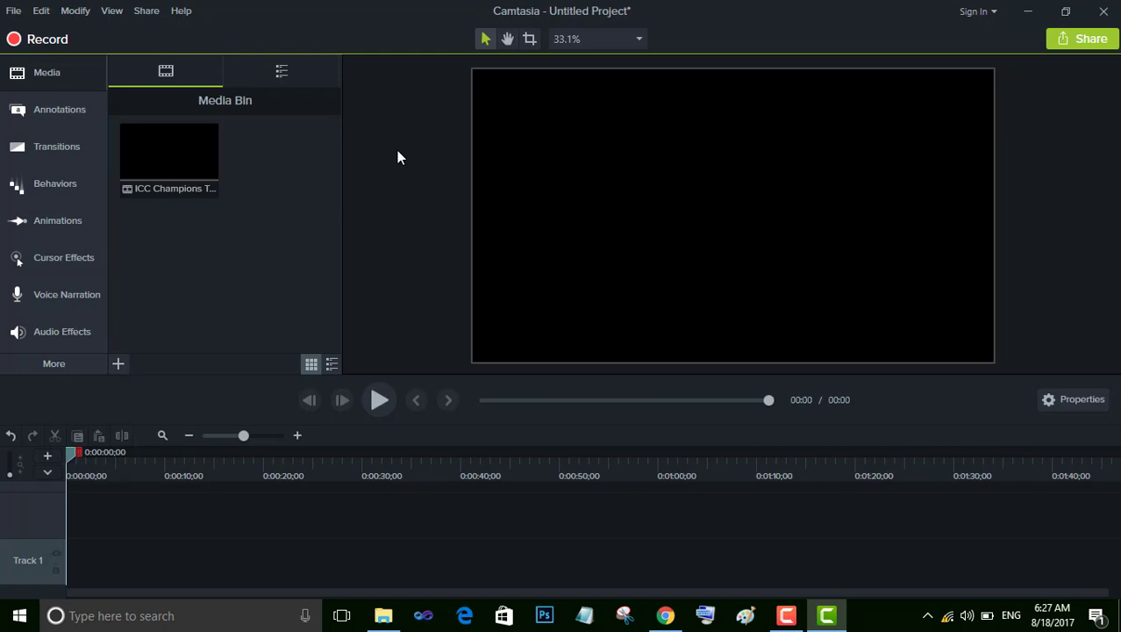
Preview the imported ICC Champions Trophy clip in its own window and close the preview
click(158, 165)
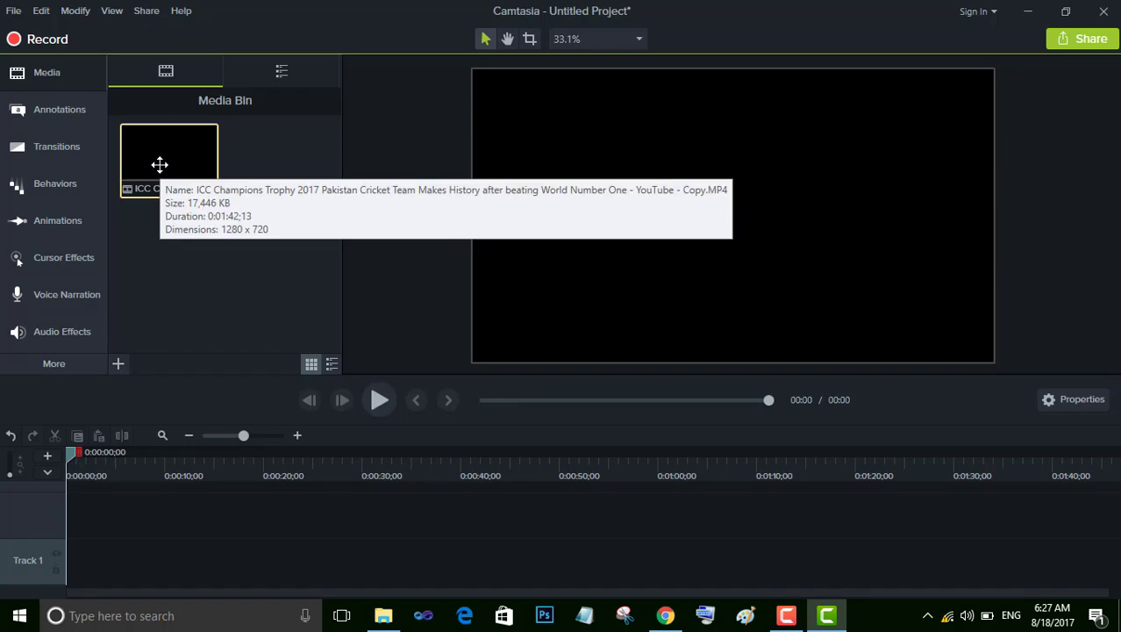
double_click(159, 165)
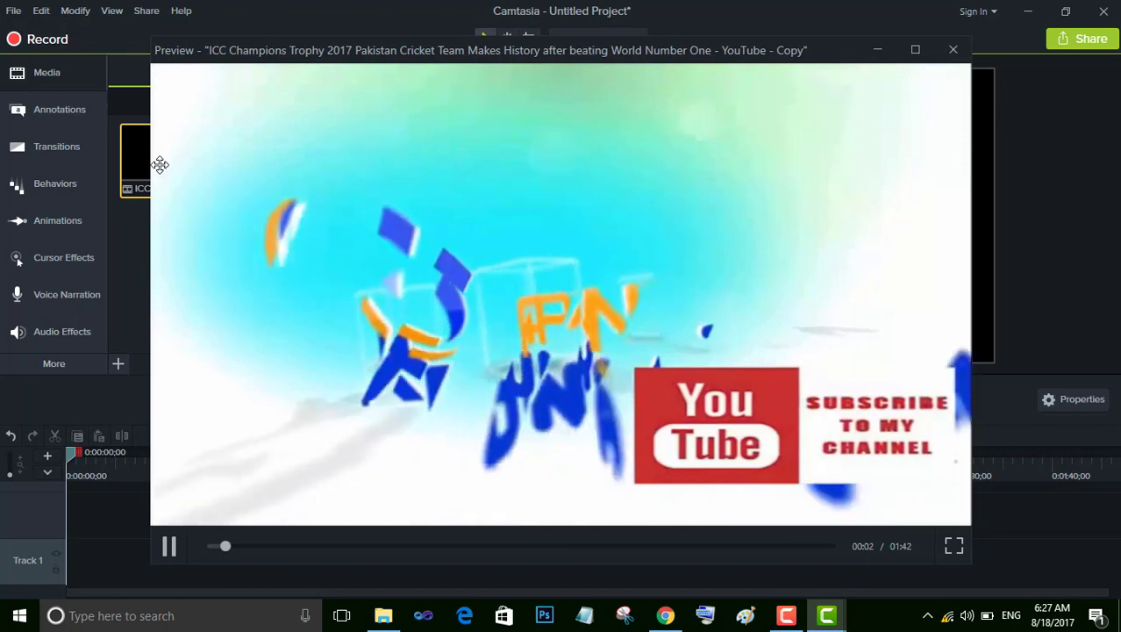
key(Escape)
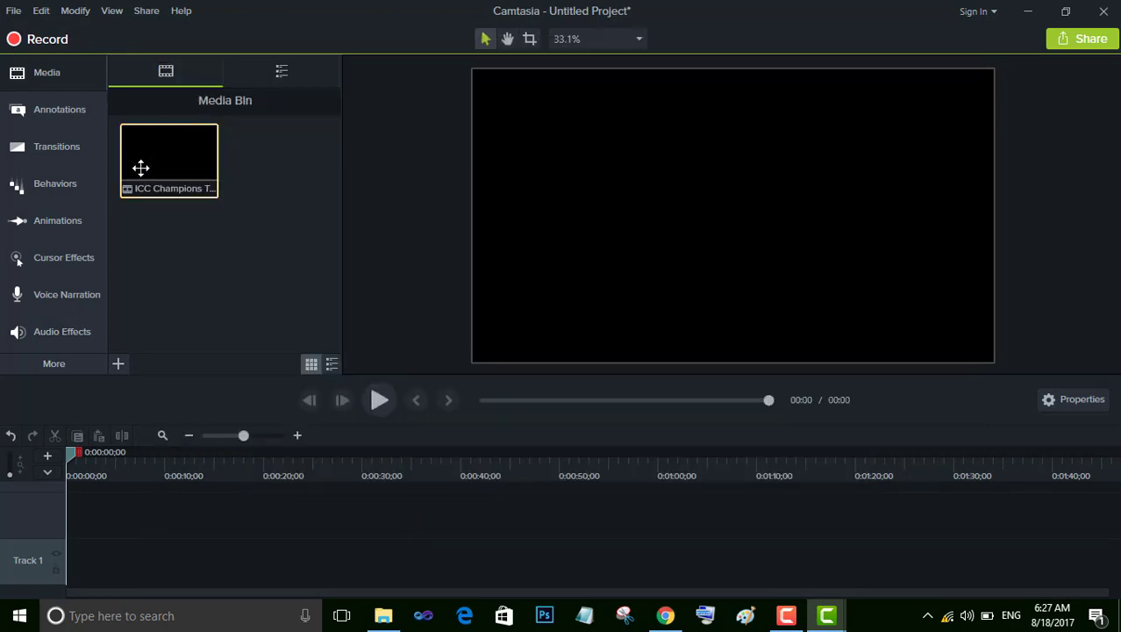
click(231, 269)
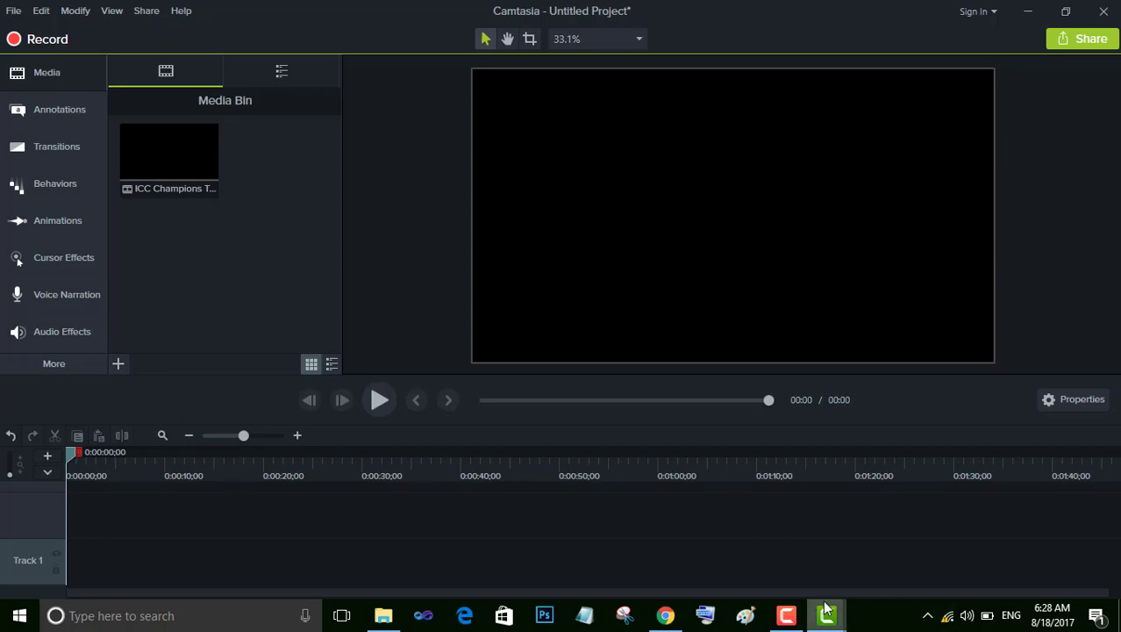
mouse_move(825, 607)
click(881, 571)
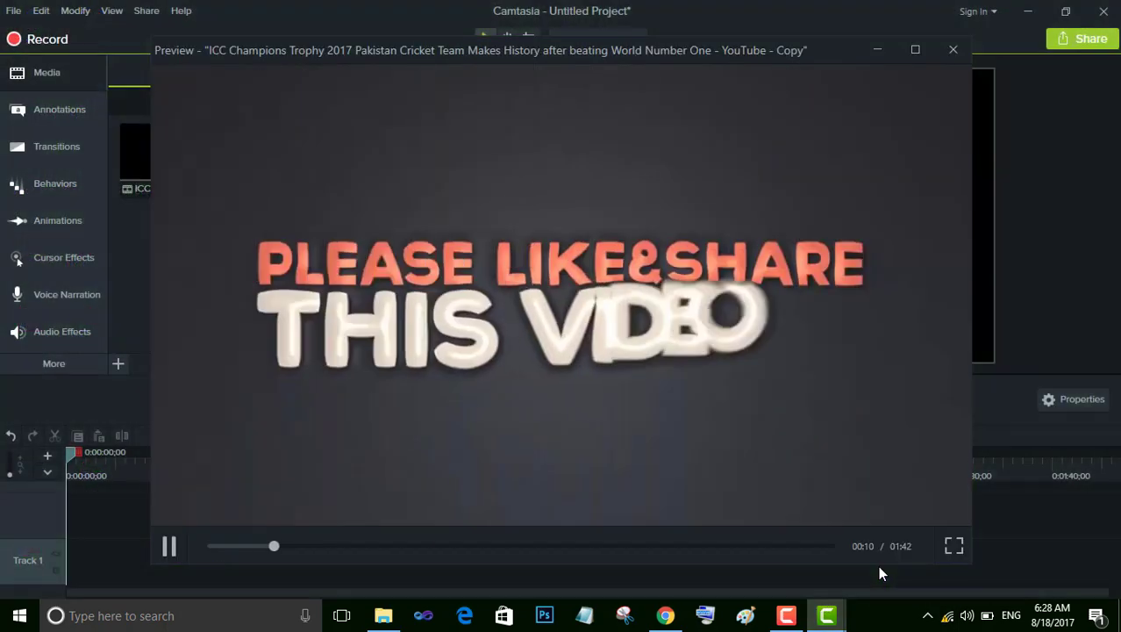
click(952, 50)
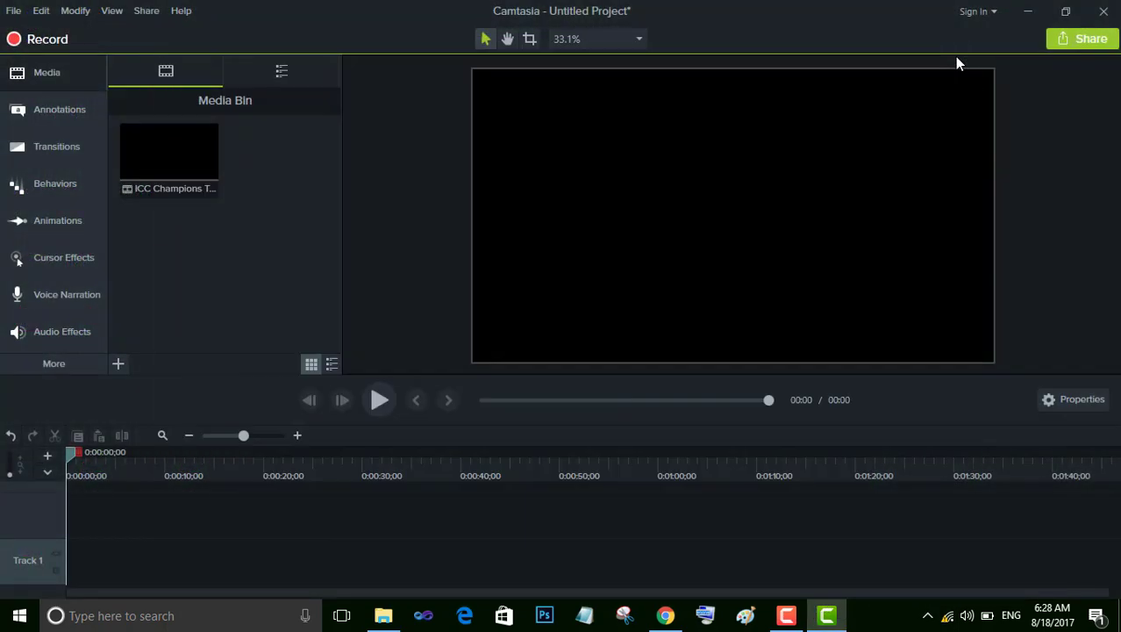
Place the ICC Champions Trophy clip on Track 2 near the start of the timeline
click(145, 185)
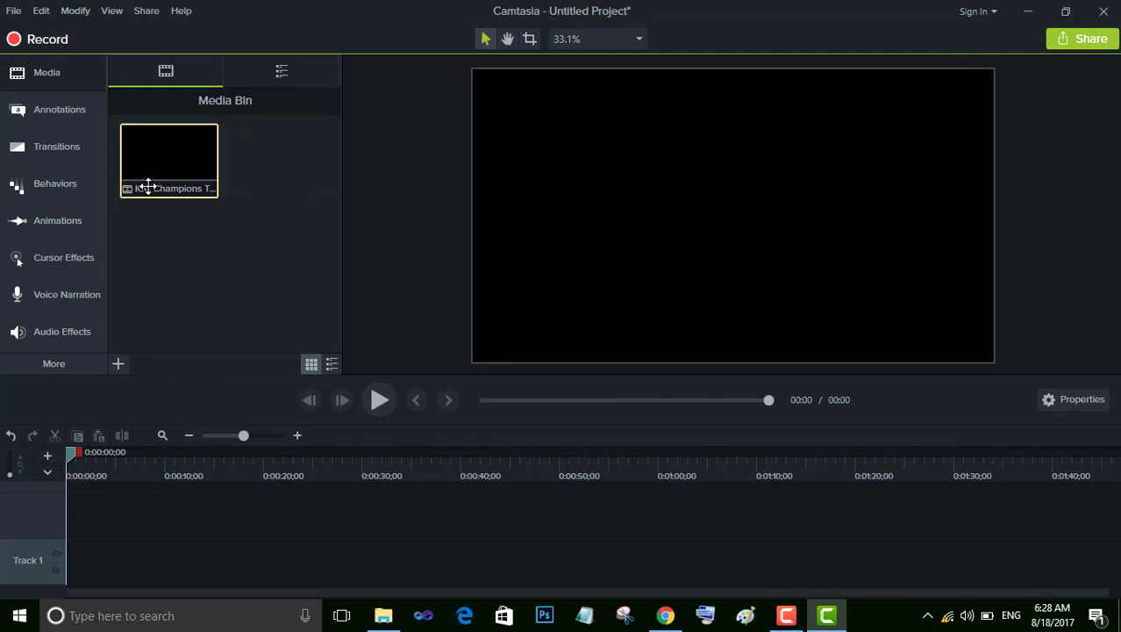
mouse_move(140, 230)
mouse_down()
mouse_move(168, 355)
mouse_move(158, 449)
mouse_move(128, 544)
mouse_move(71, 518)
mouse_up()
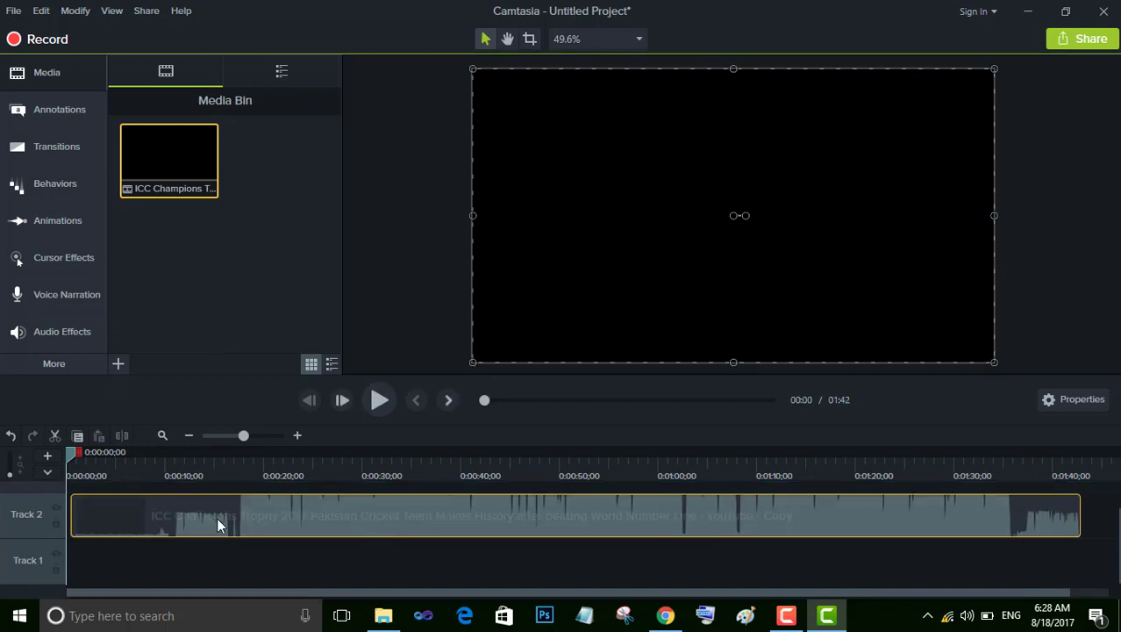
Play the clip's opening, scrub the playhead to about 1:12, and play briefly from there
click(378, 400)
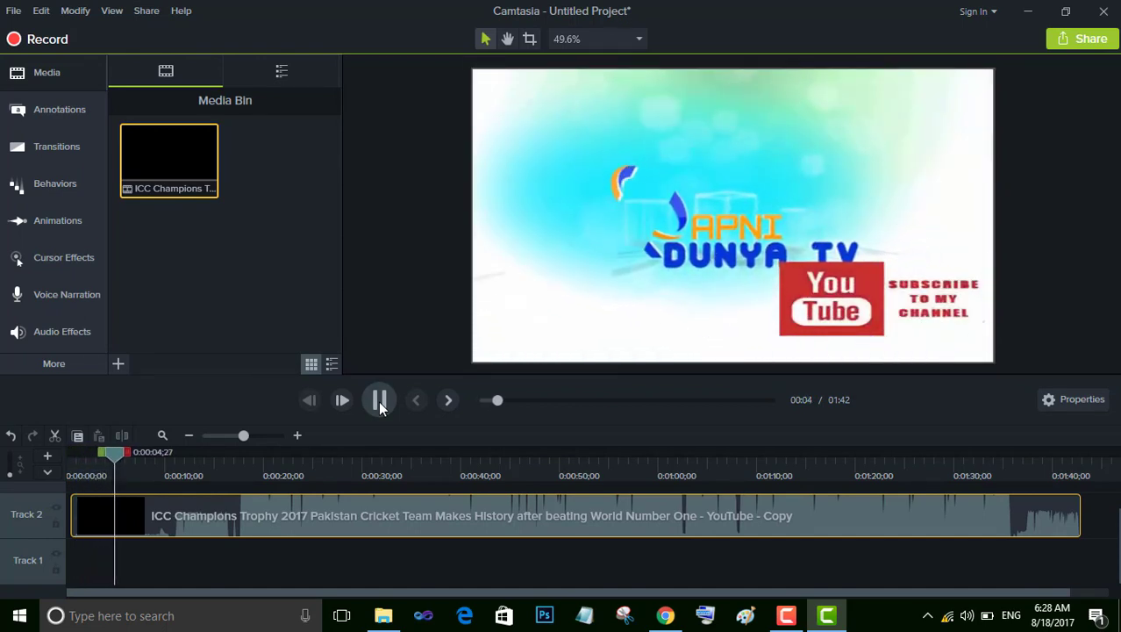
click(378, 401)
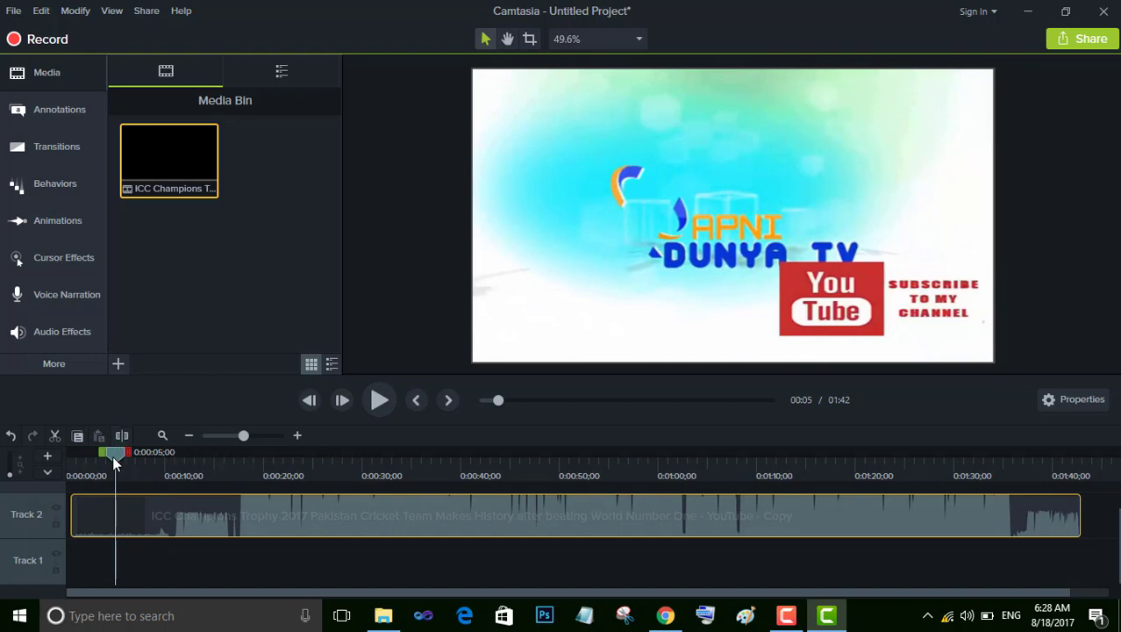
drag(115, 459, 358, 481)
drag(456, 498, 490, 500)
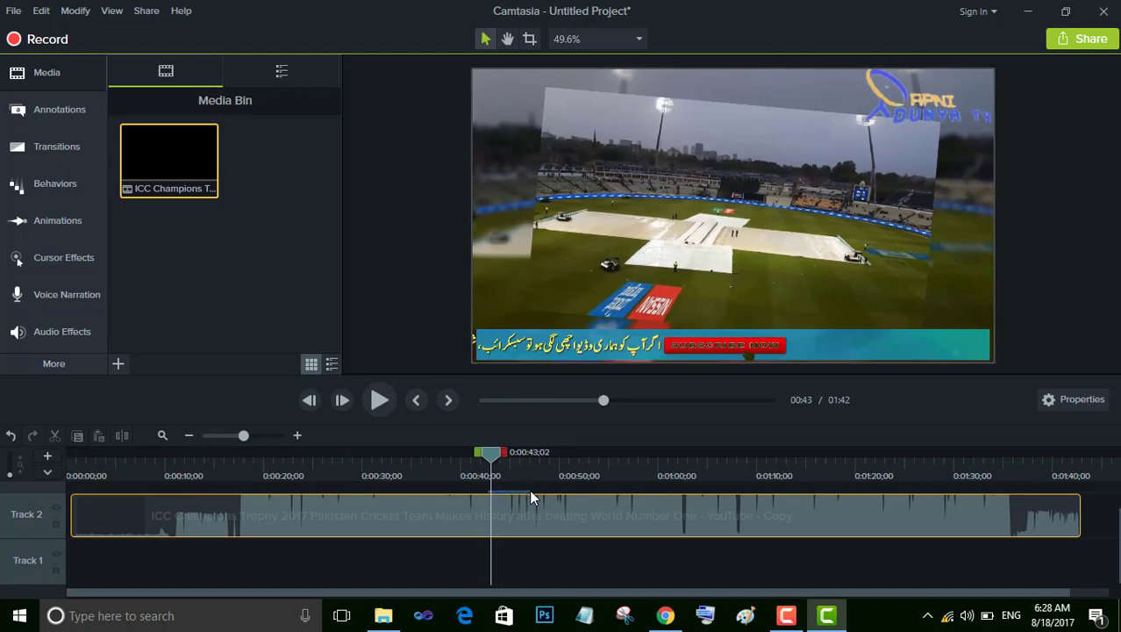
drag(497, 463, 784, 483)
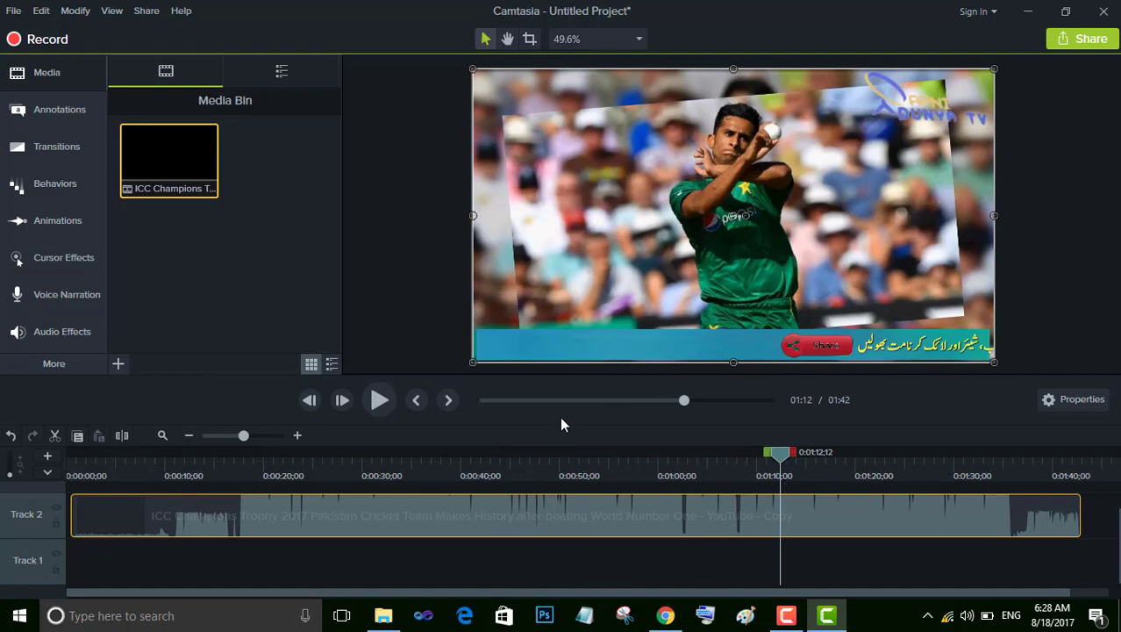
click(379, 400)
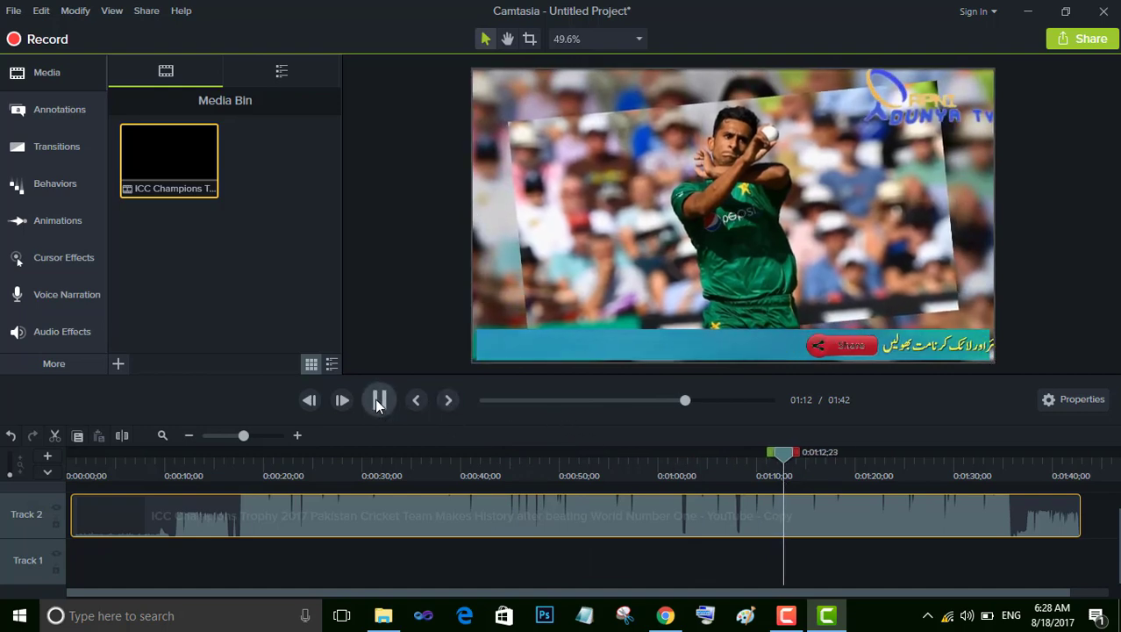
click(379, 402)
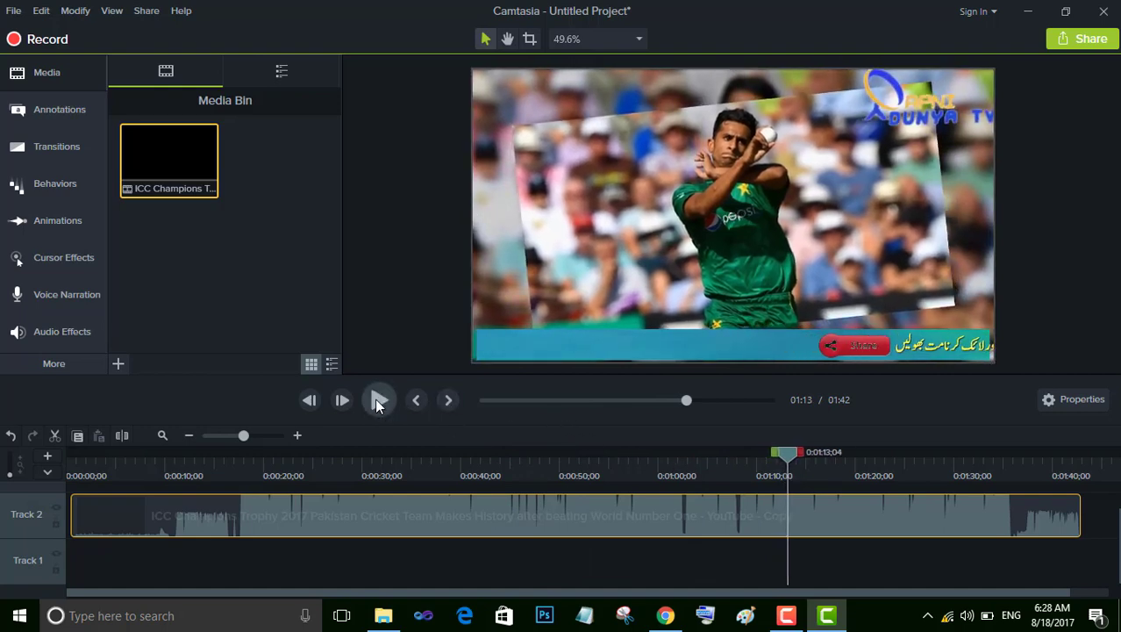
Return the playhead to 0:00 and shift the Track 2 clip to the very start of the timeline
click(219, 436)
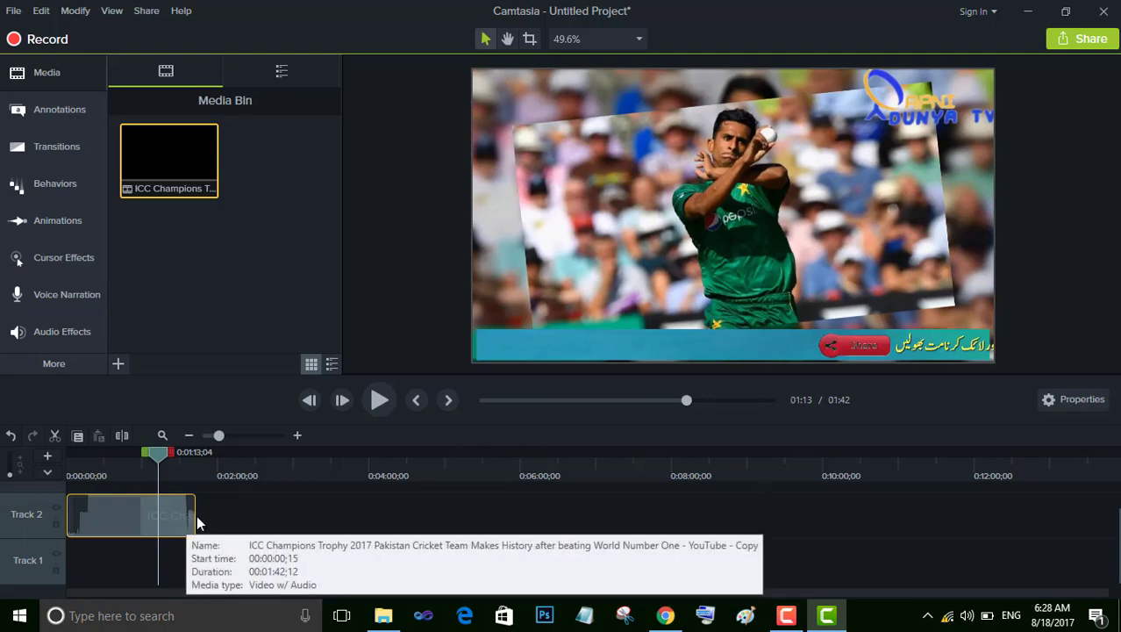
click(241, 435)
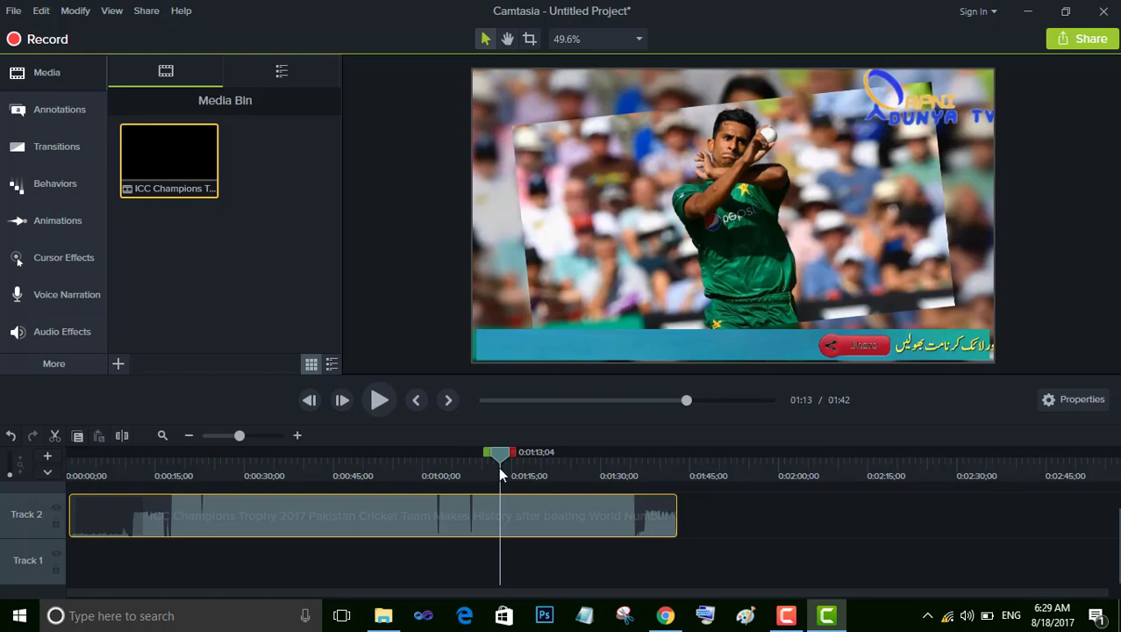
drag(497, 454, 29, 475)
drag(211, 506, 171, 505)
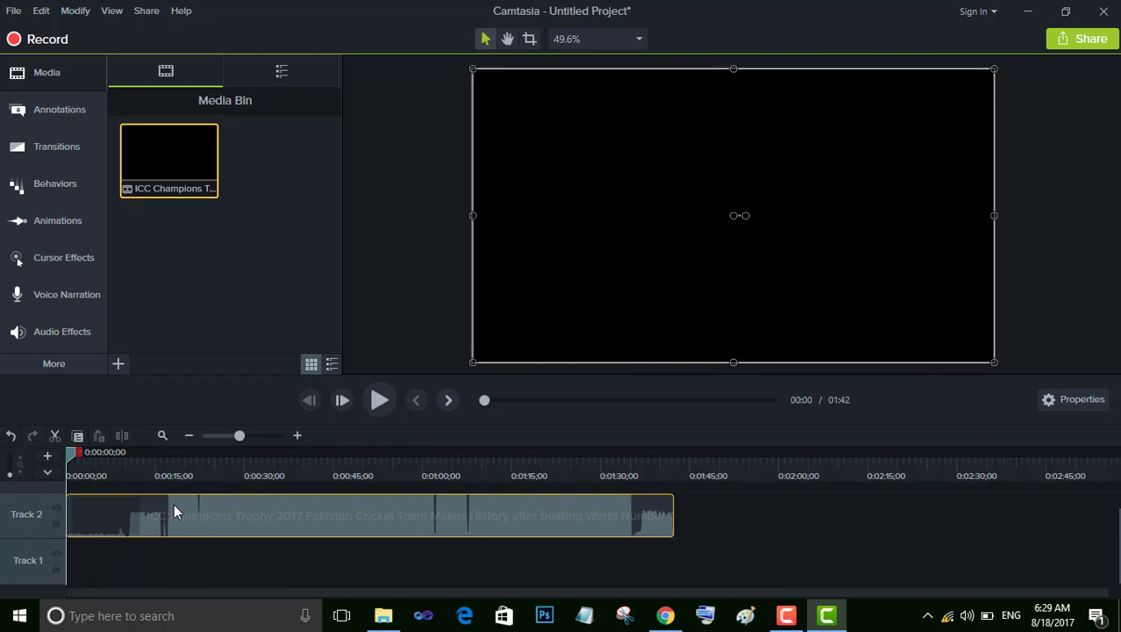
Turn on audio editing for the Track 2 clip, lower its volume strongly, and play the opening seconds to check the sound
right_click(235, 503)
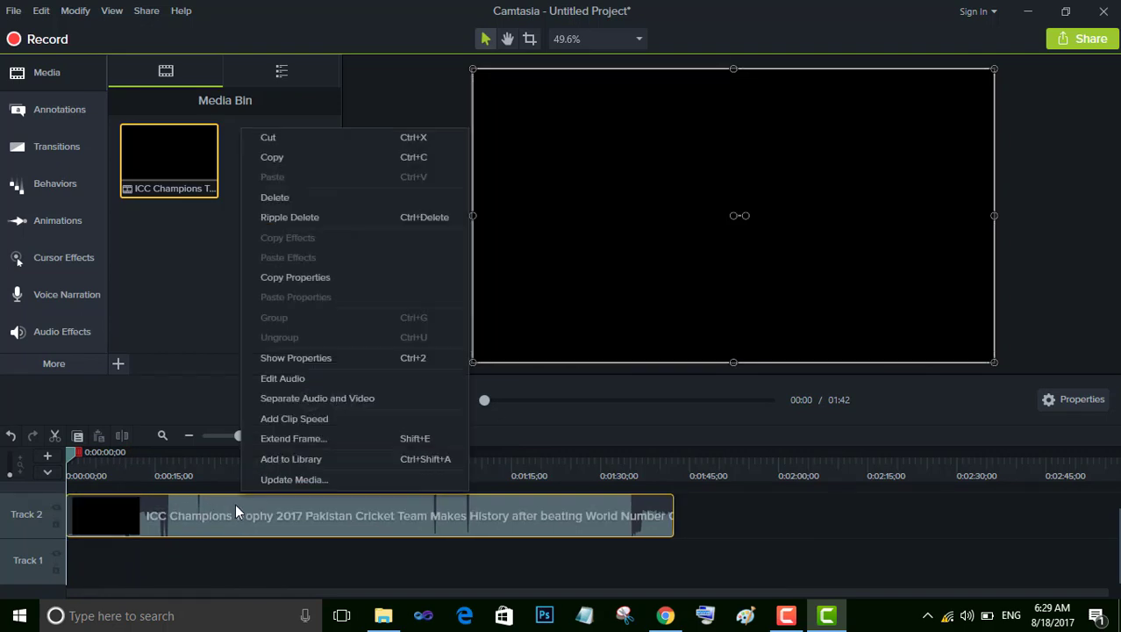
click(274, 383)
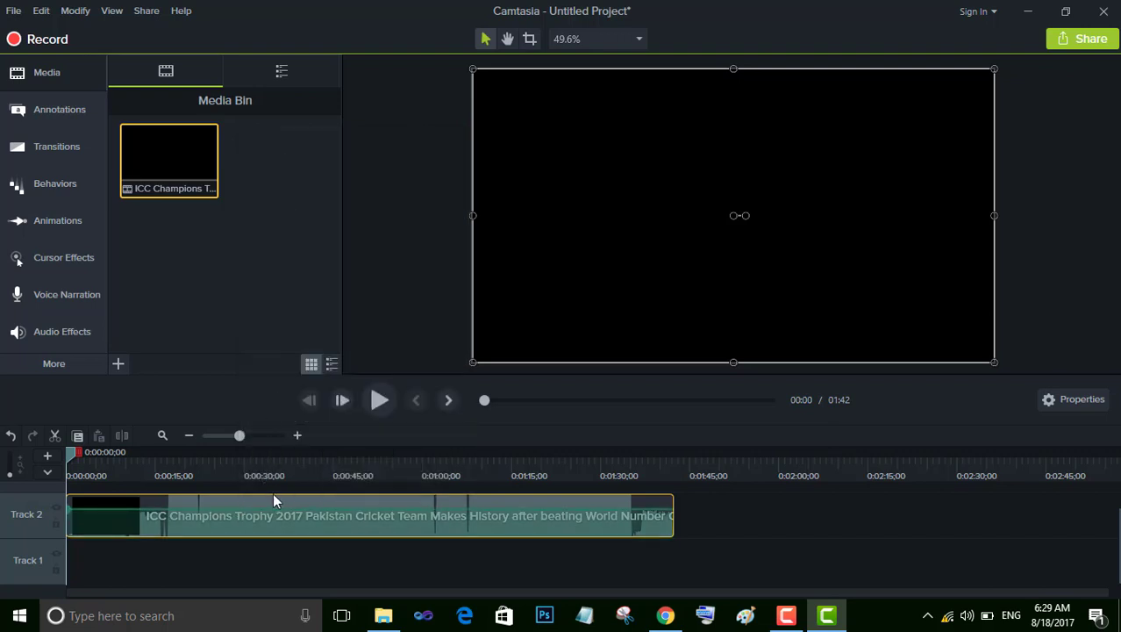
drag(281, 508, 281, 527)
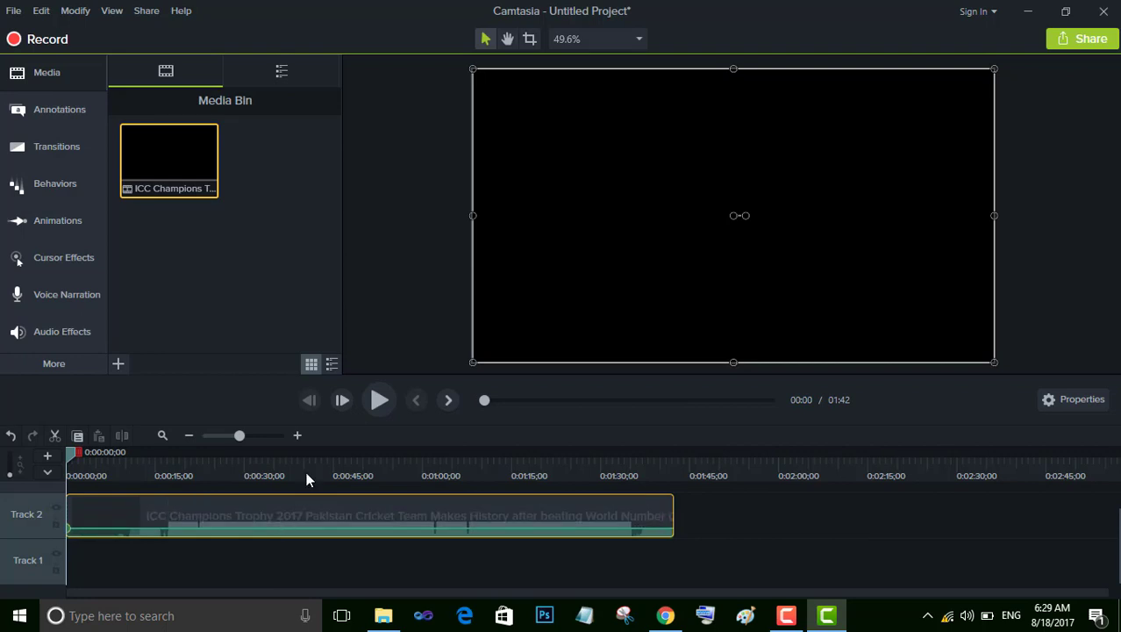
click(374, 403)
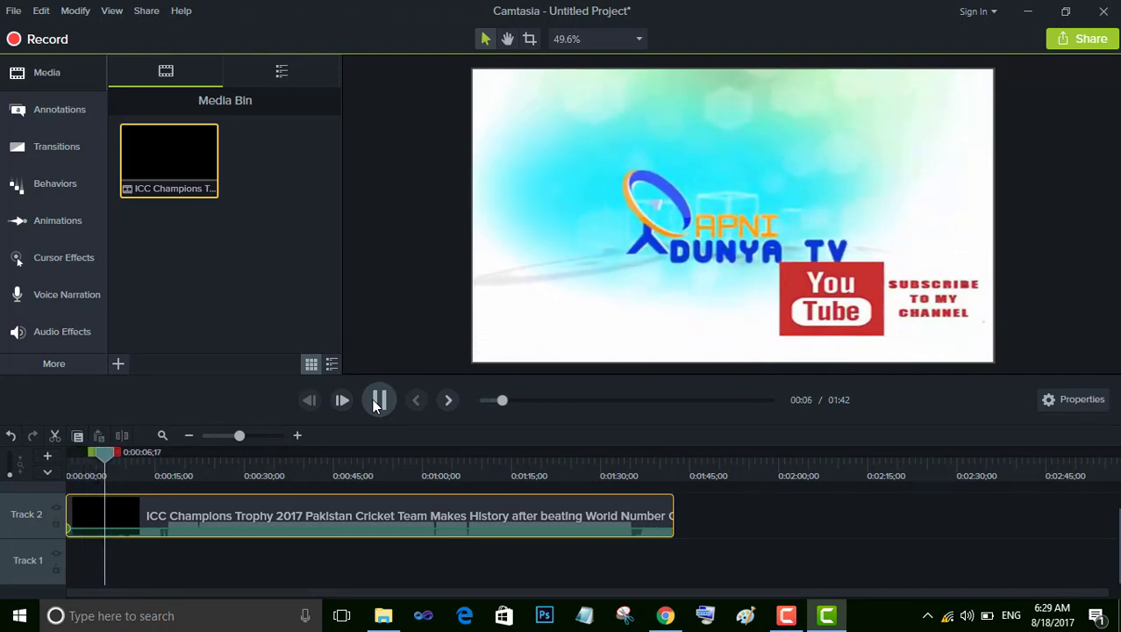
click(375, 403)
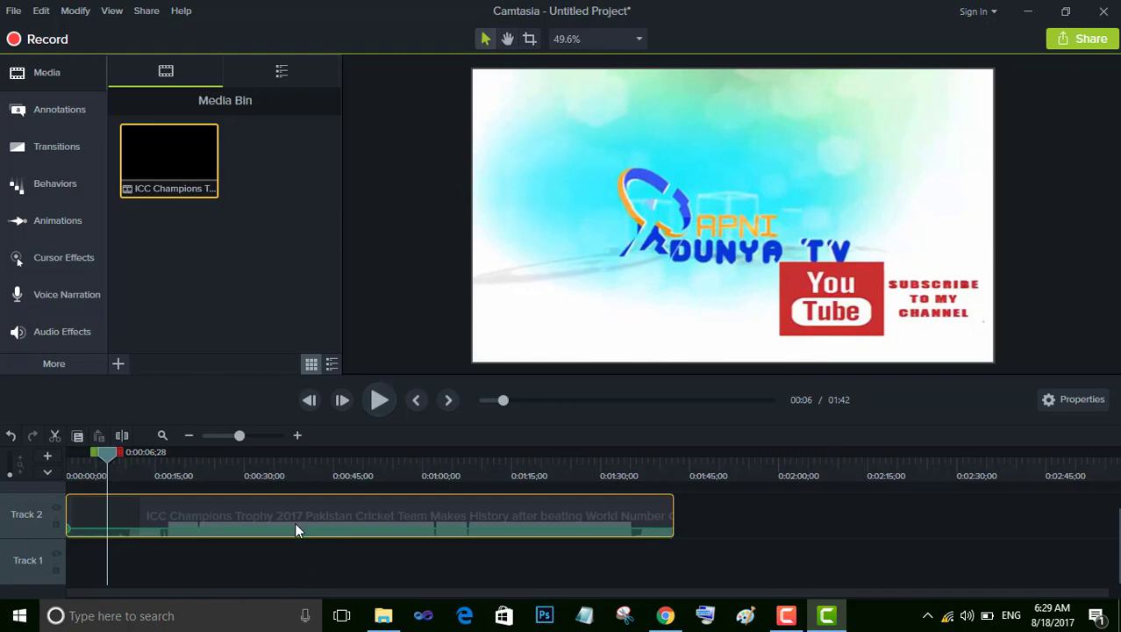
Raise the Track 2 clip's audio level to the upper edge of its waveform and play a short section
drag(297, 513, 300, 487)
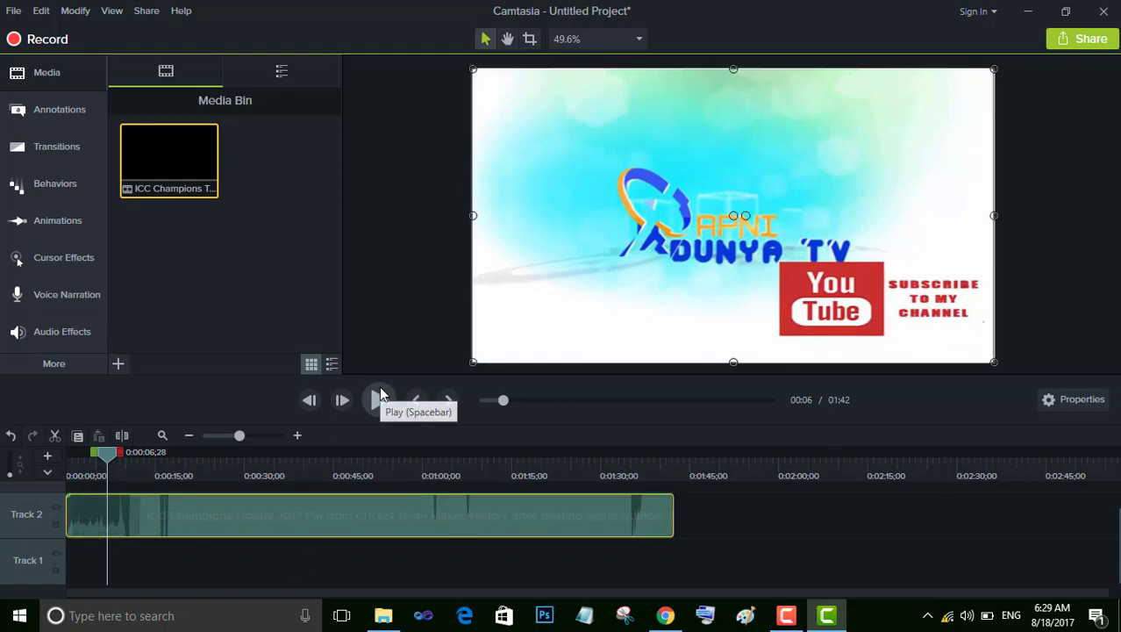
click(379, 399)
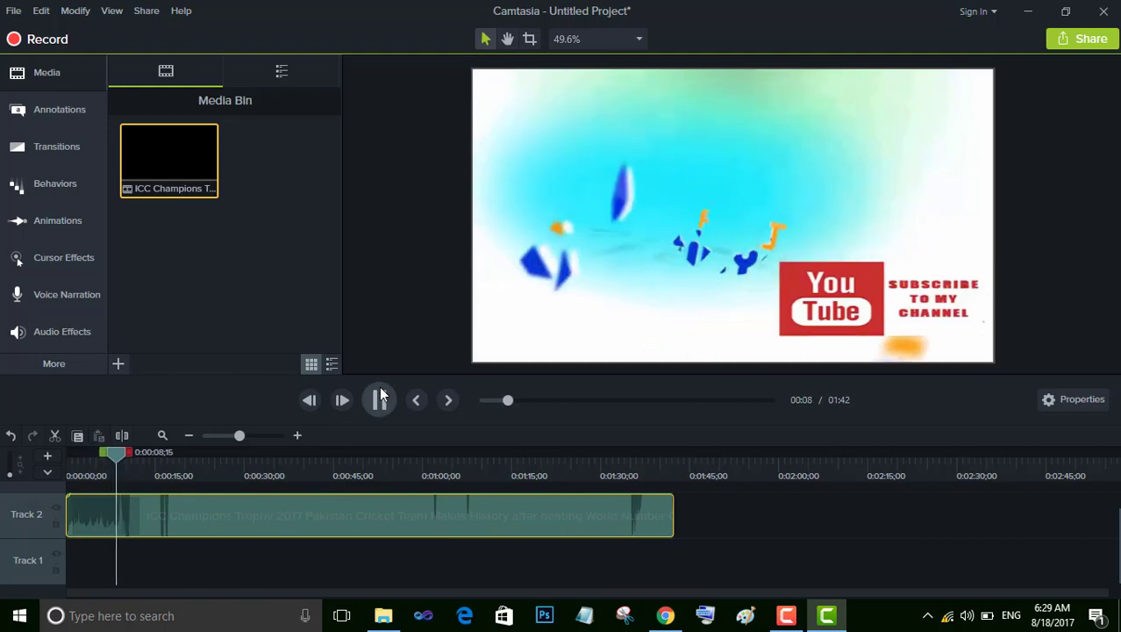
click(379, 399)
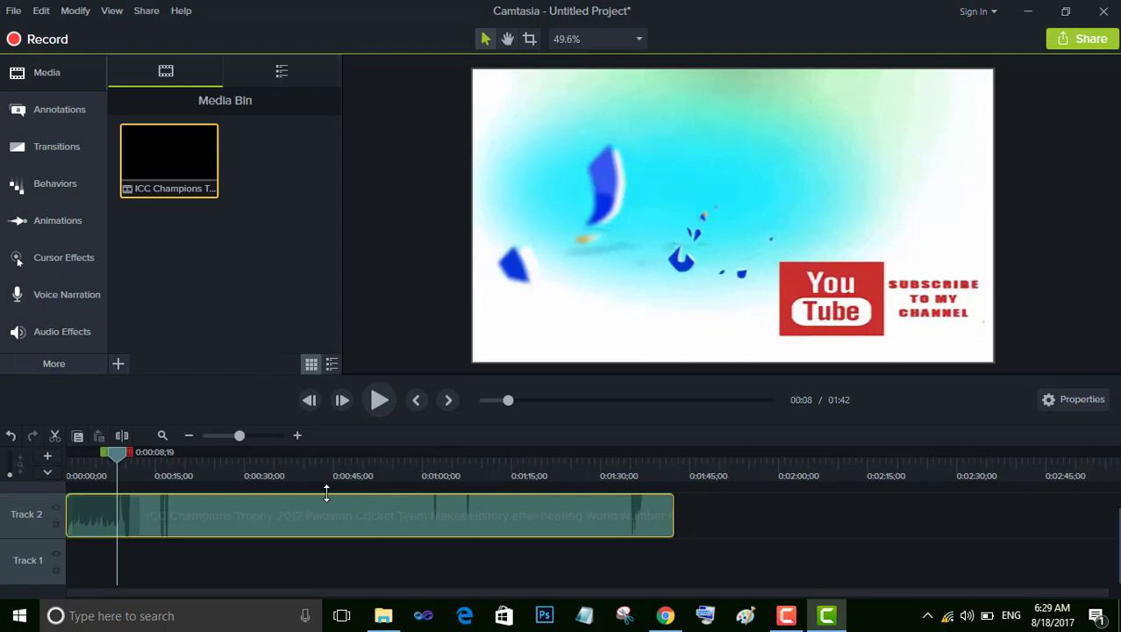
Lower the Track 2 clip's audio level to about the middle of the track and start playback to check it
drag(327, 493, 327, 515)
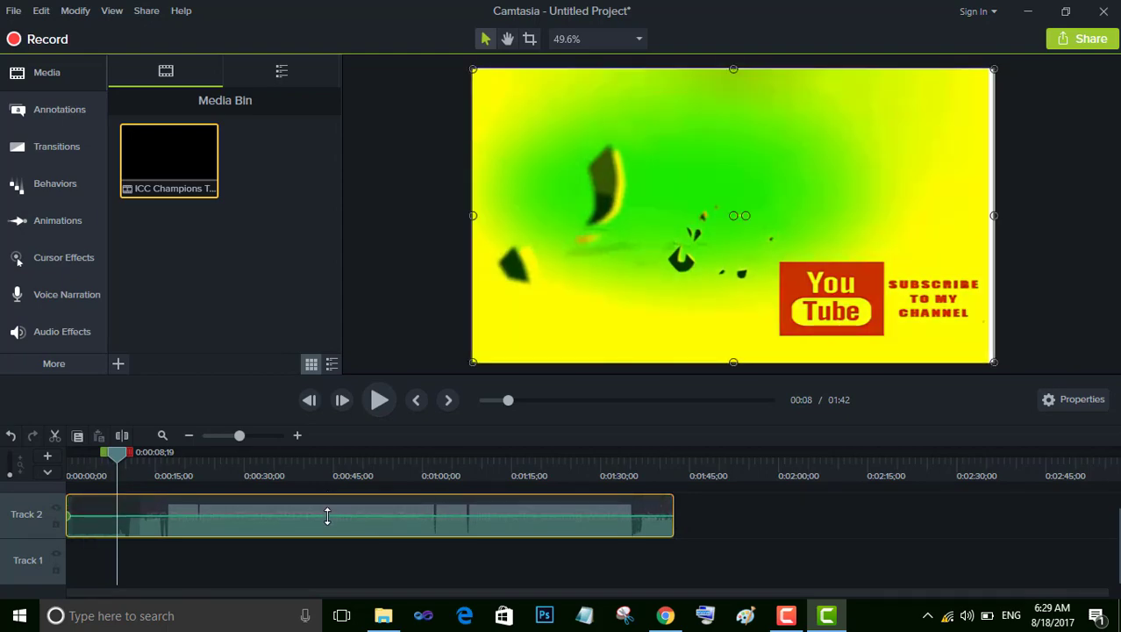
click(370, 403)
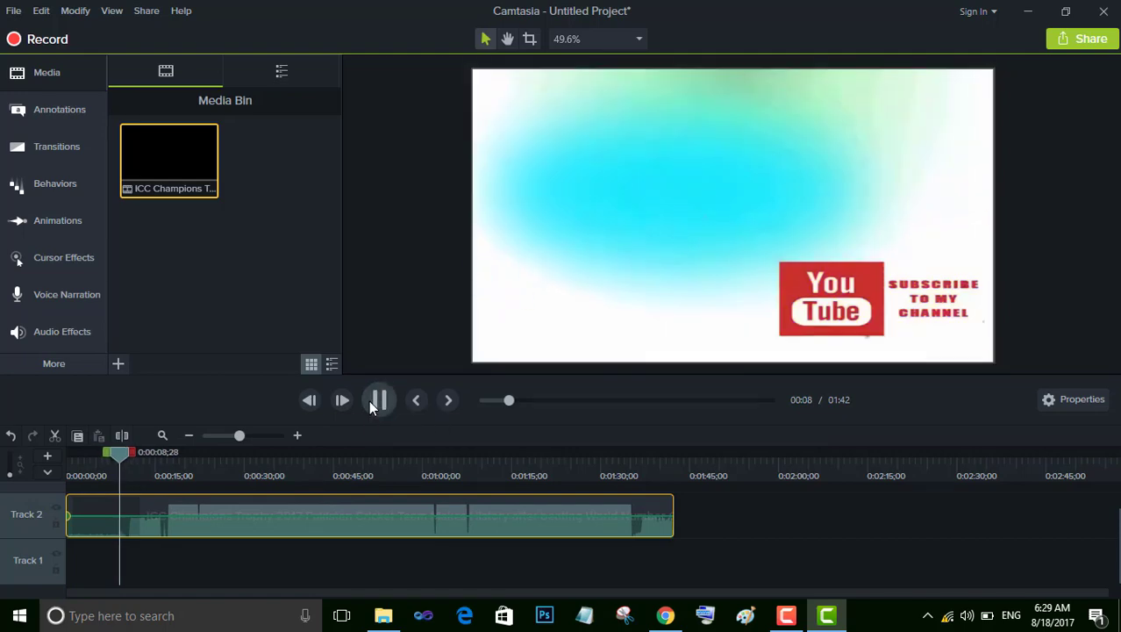
Lower the Track 2 clip's audio level slightly and split the clip at 0:00:09;15
click(370, 400)
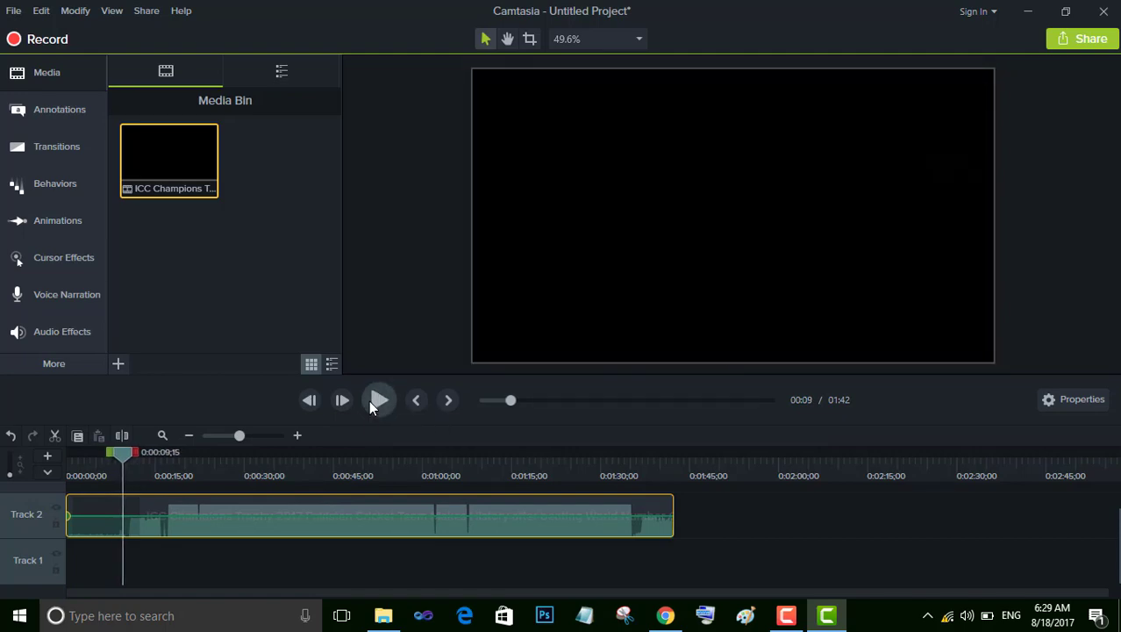
click(334, 515)
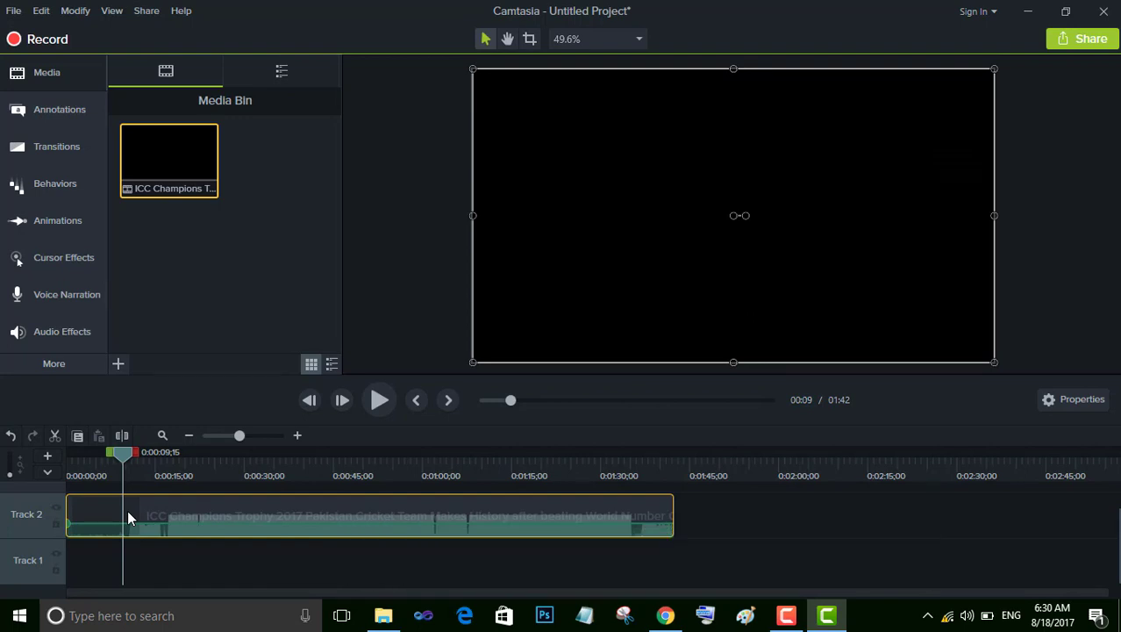
key(s)
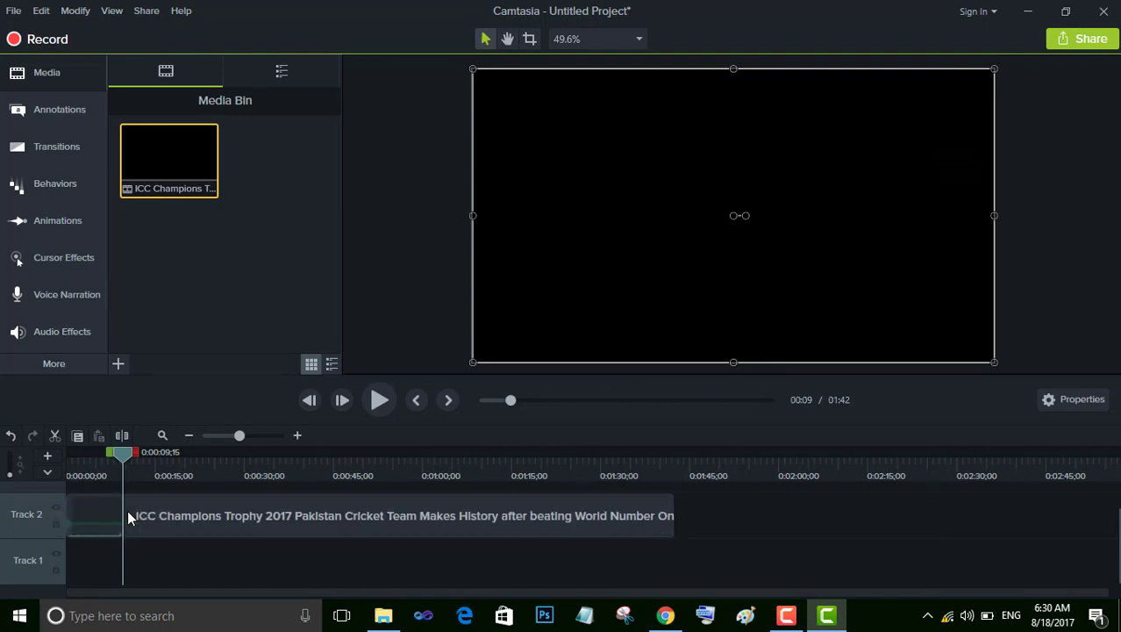
mouse_move(136, 517)
mouse_down()
mouse_move(198, 513)
mouse_move(121, 522)
mouse_up()
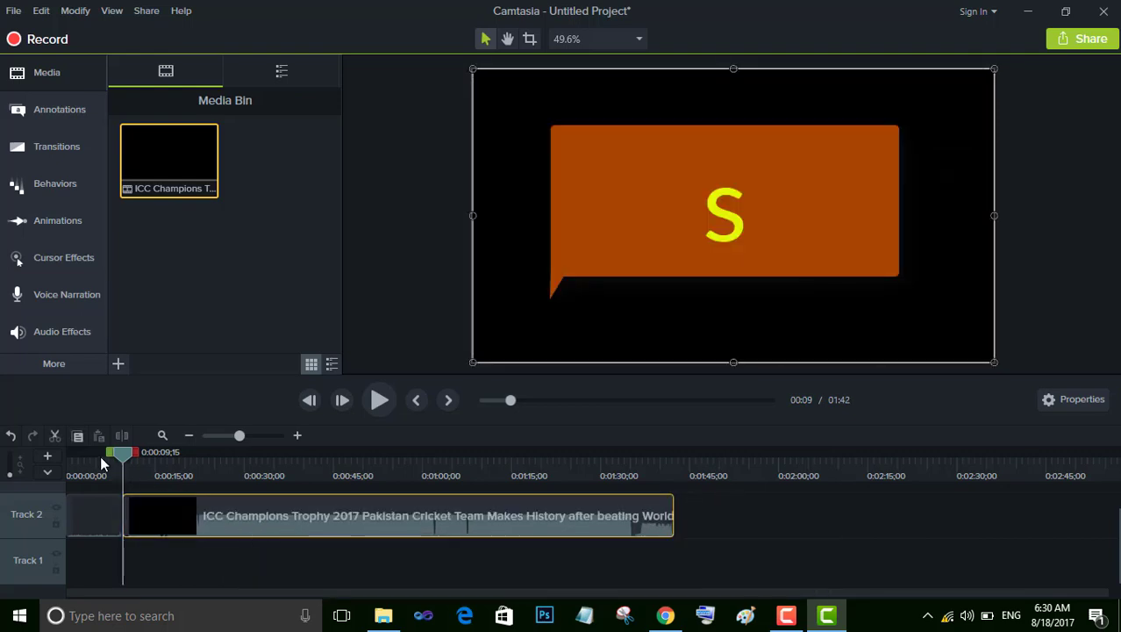
Split the remaining long Track 2 clip again at 0:00:48;24
drag(120, 454, 350, 489)
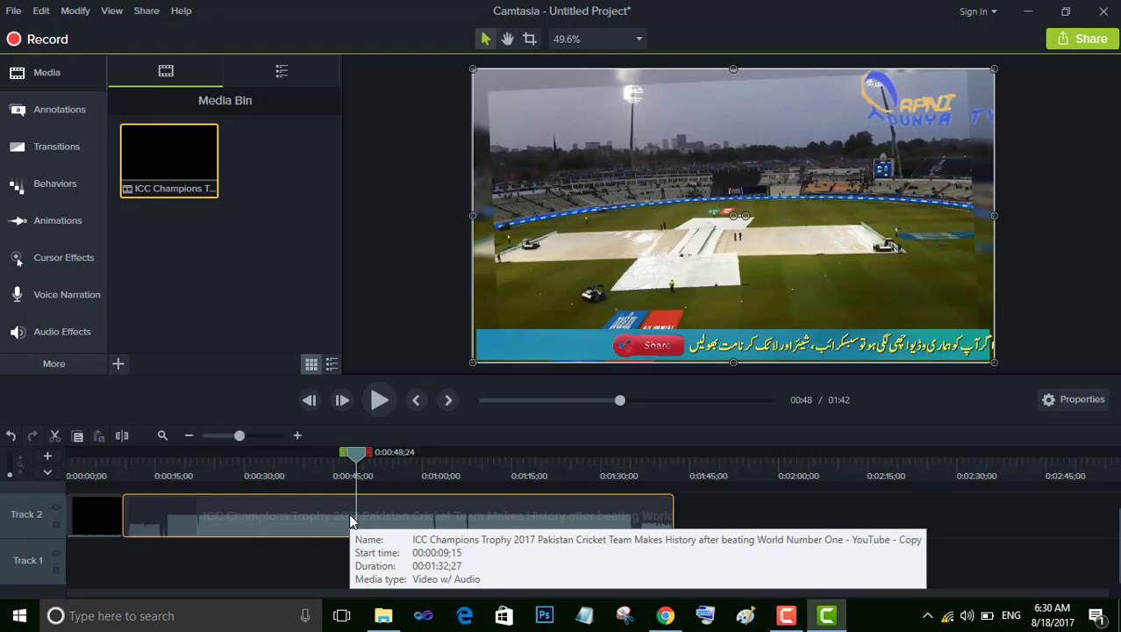
key(s)
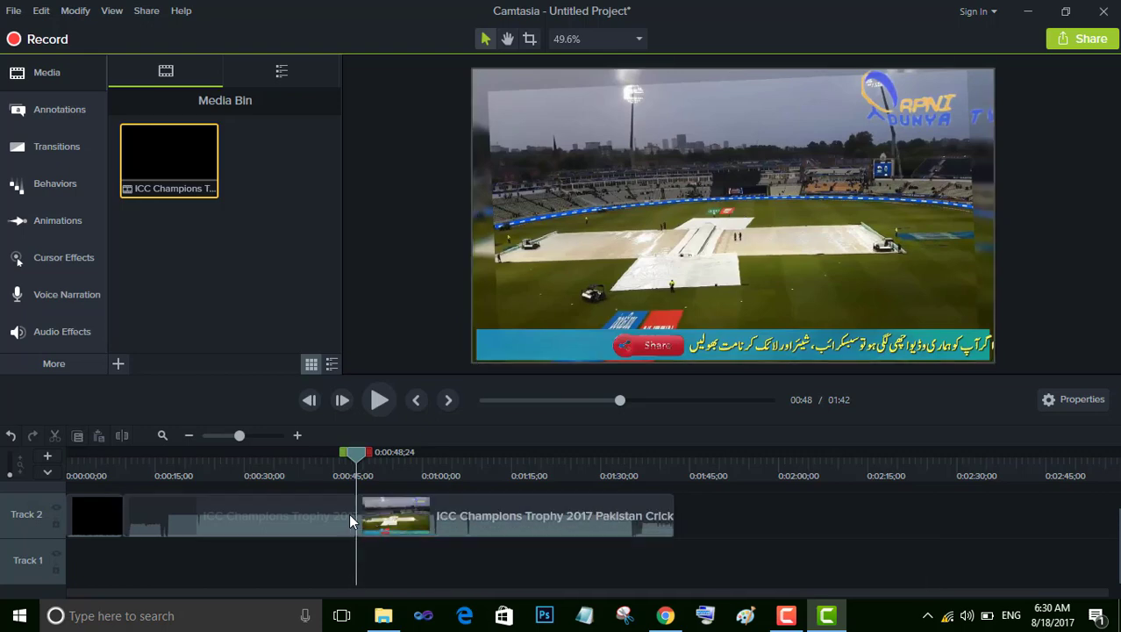
drag(433, 510, 358, 519)
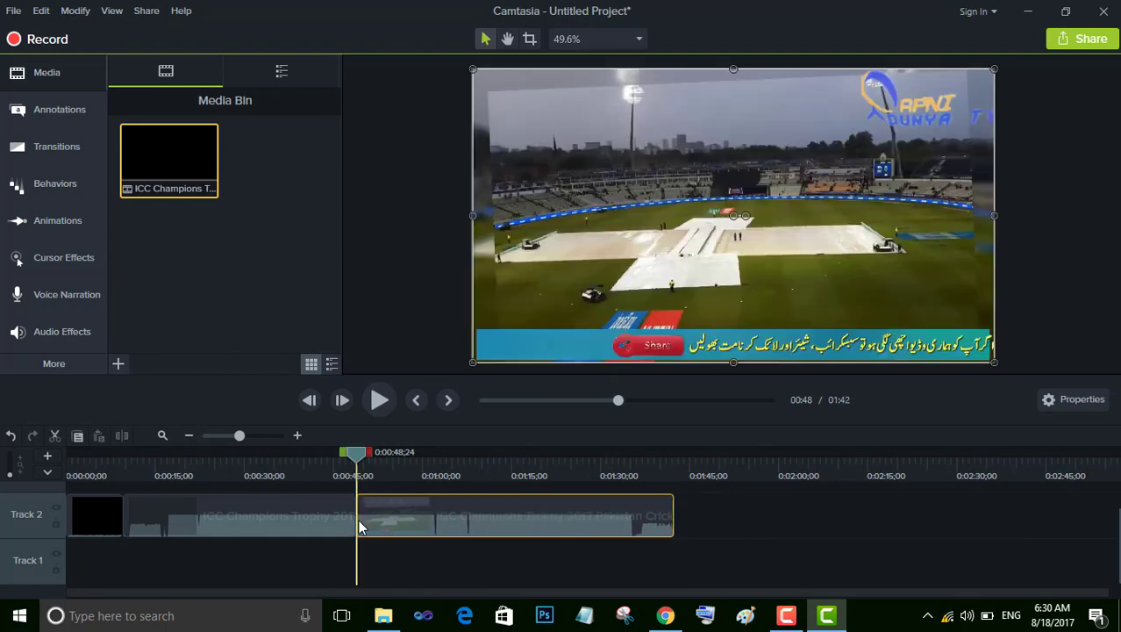
click(264, 514)
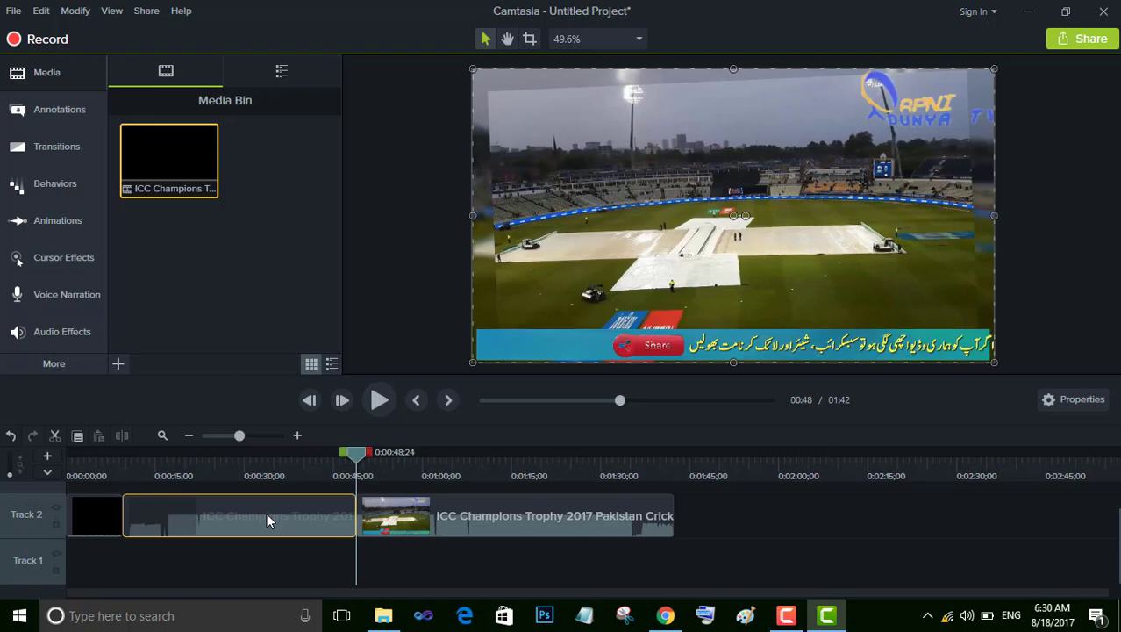
key(Delete)
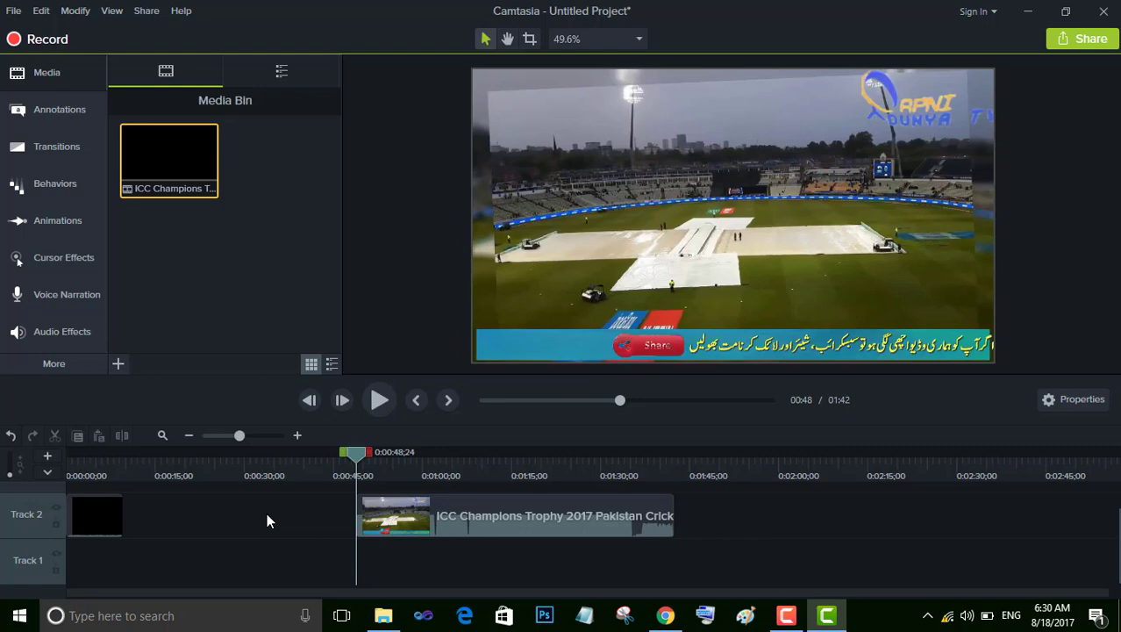
key(ctrl+z)
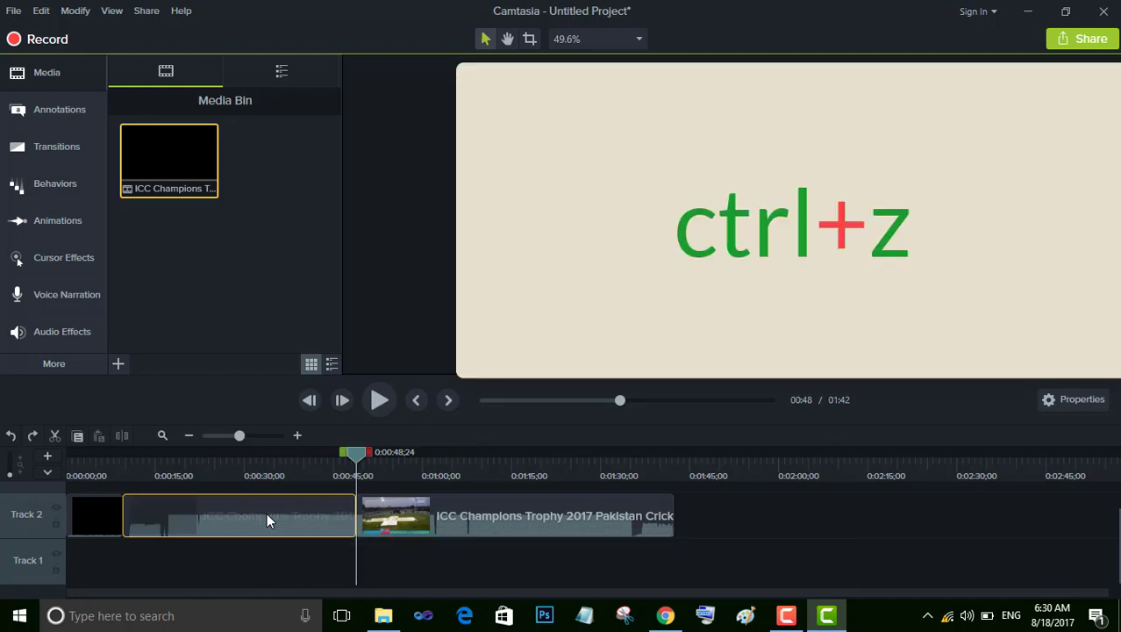
Delete the middle Track 2 segment between 0:00:09;15 and 0:00:48;24 and move the last clip against the first one
right_click(267, 512)
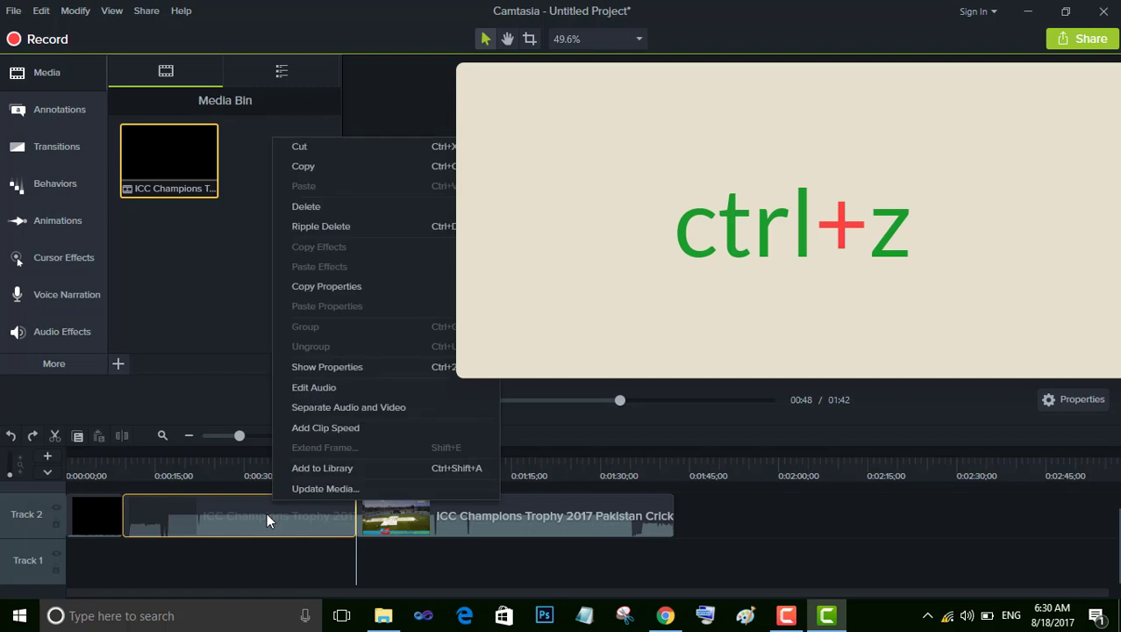
click(327, 206)
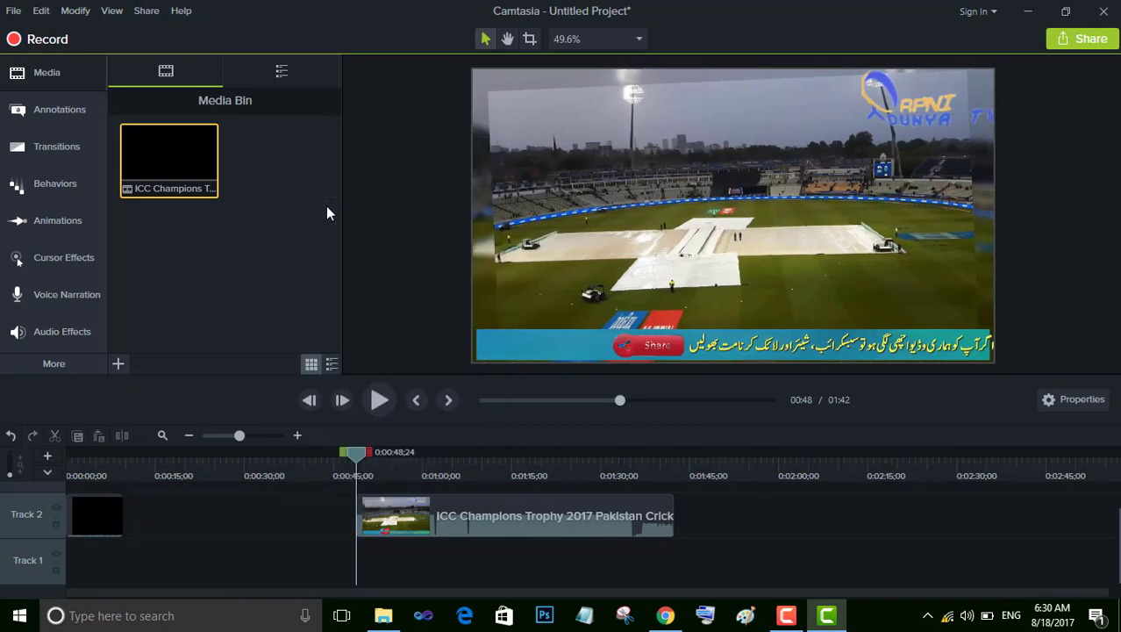
drag(394, 509, 147, 527)
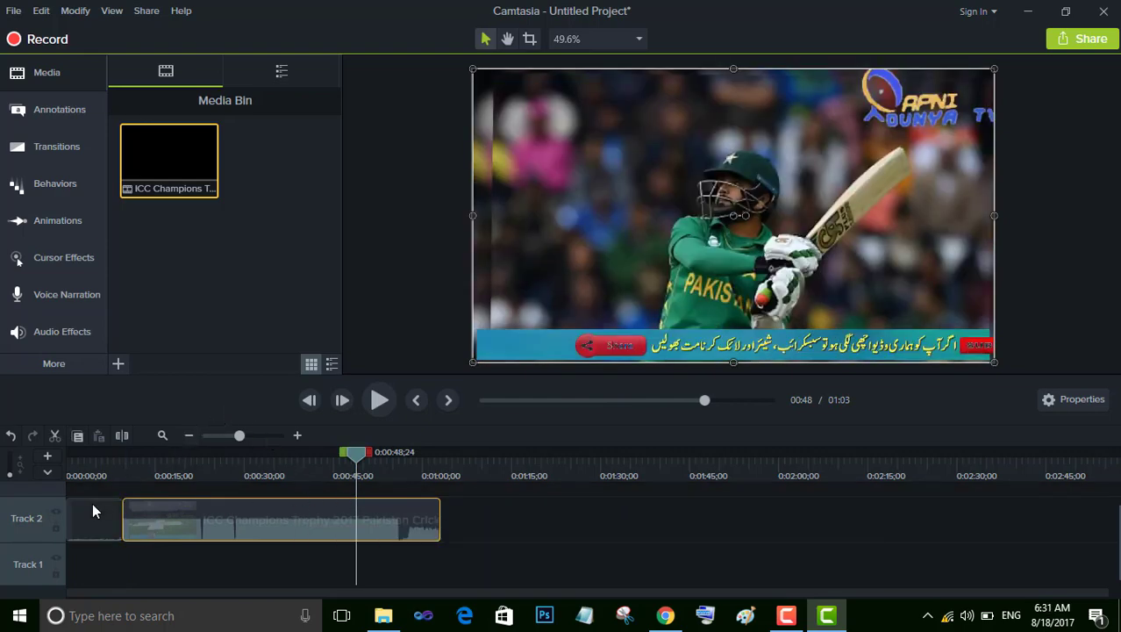
Shift both Track 2 clips about 13 seconds later, keeping them adjacent, to leave empty space at the start
drag(153, 522, 254, 520)
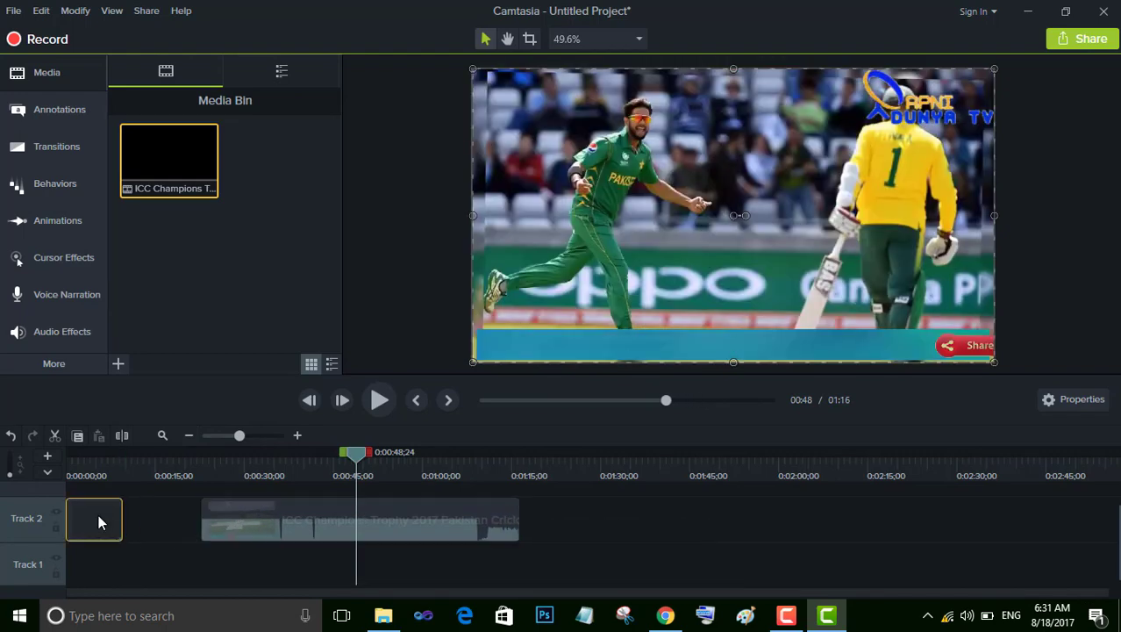
drag(99, 521, 168, 527)
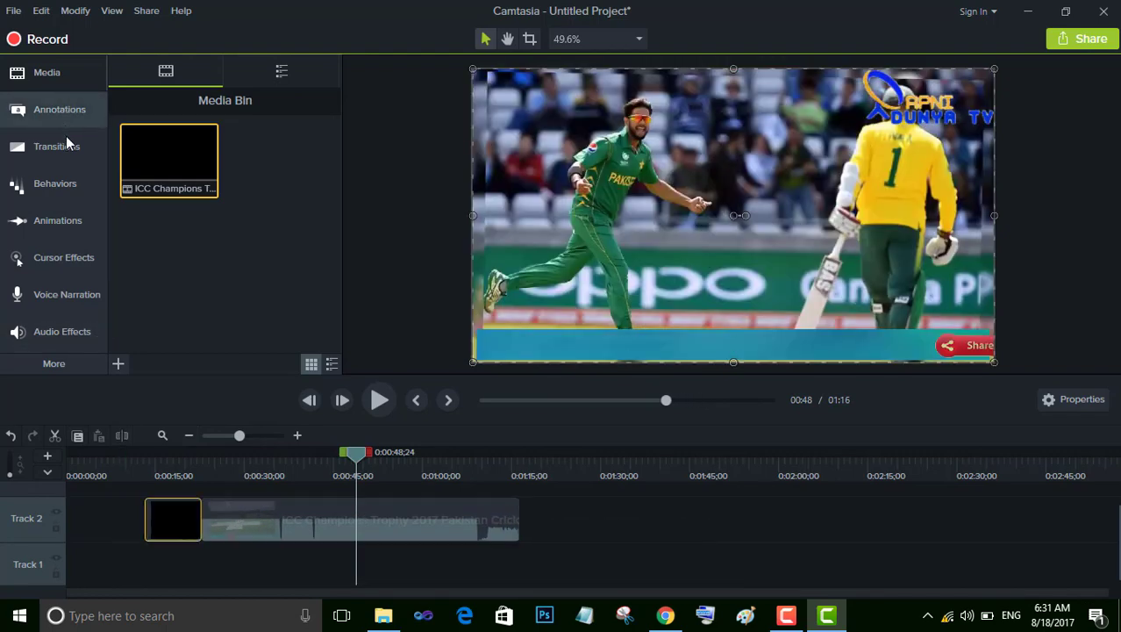
Open the callout annotations and set their style filter to All
click(63, 111)
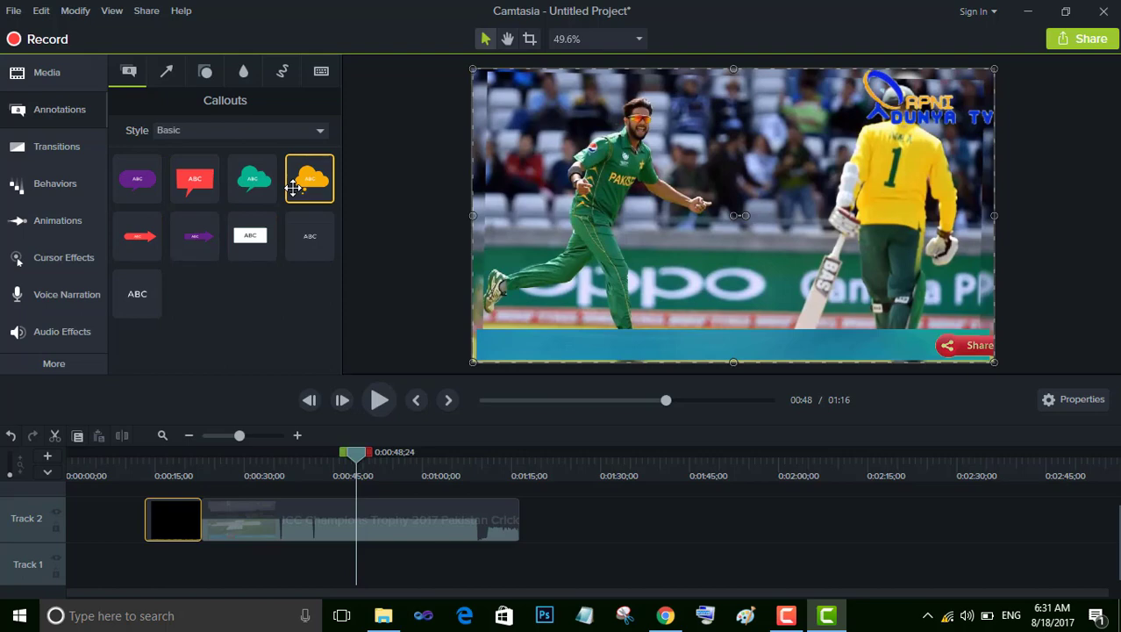
click(320, 134)
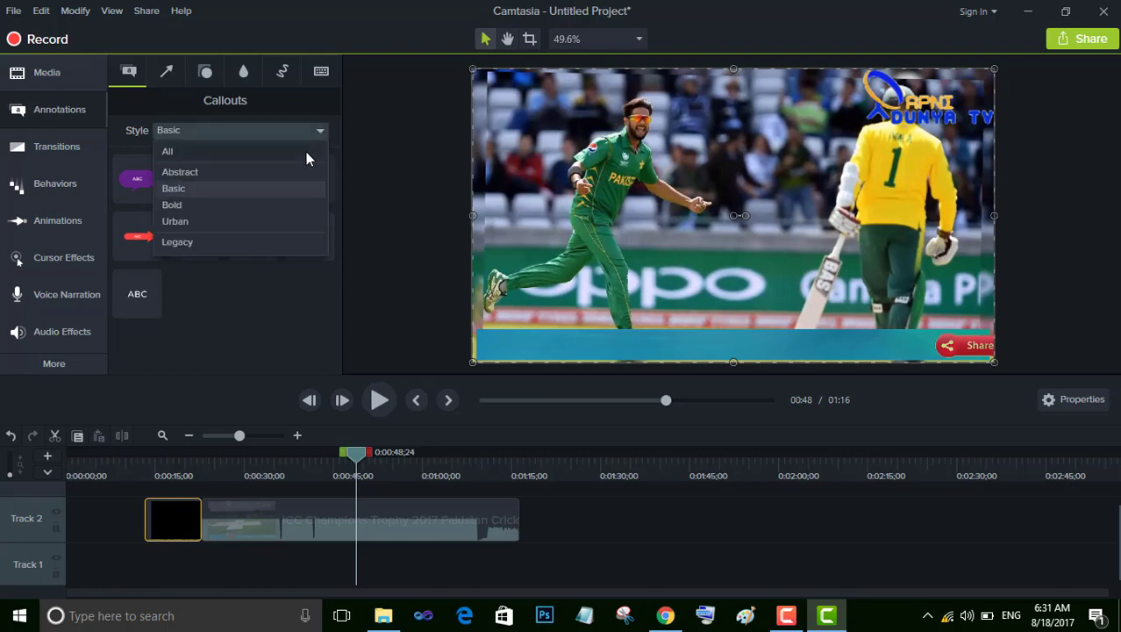
click(306, 152)
click(315, 133)
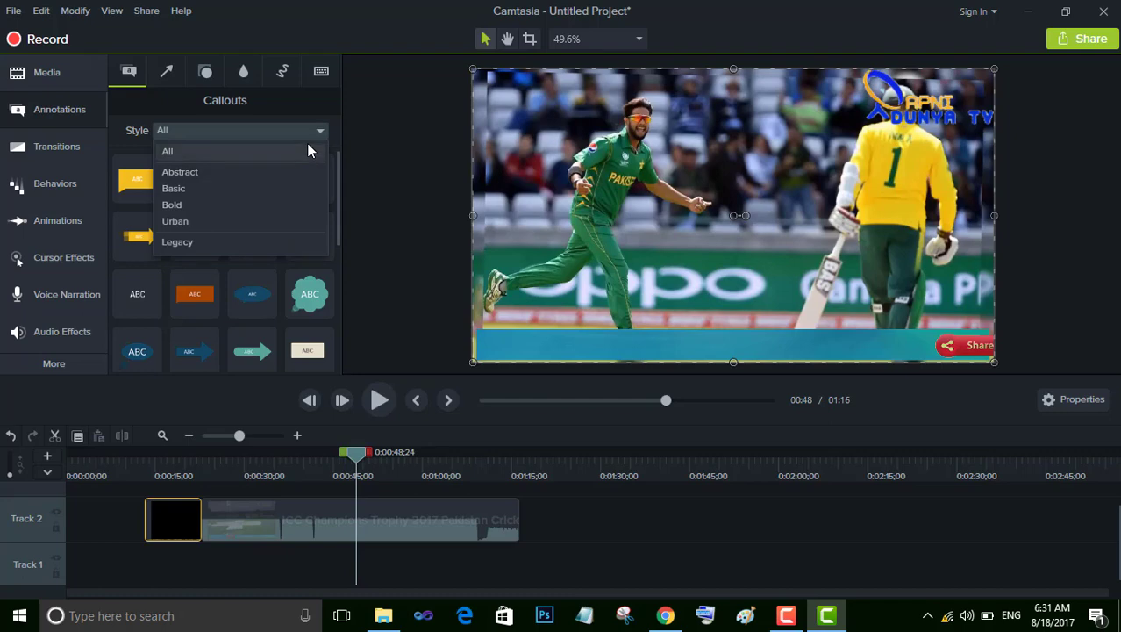
click(308, 151)
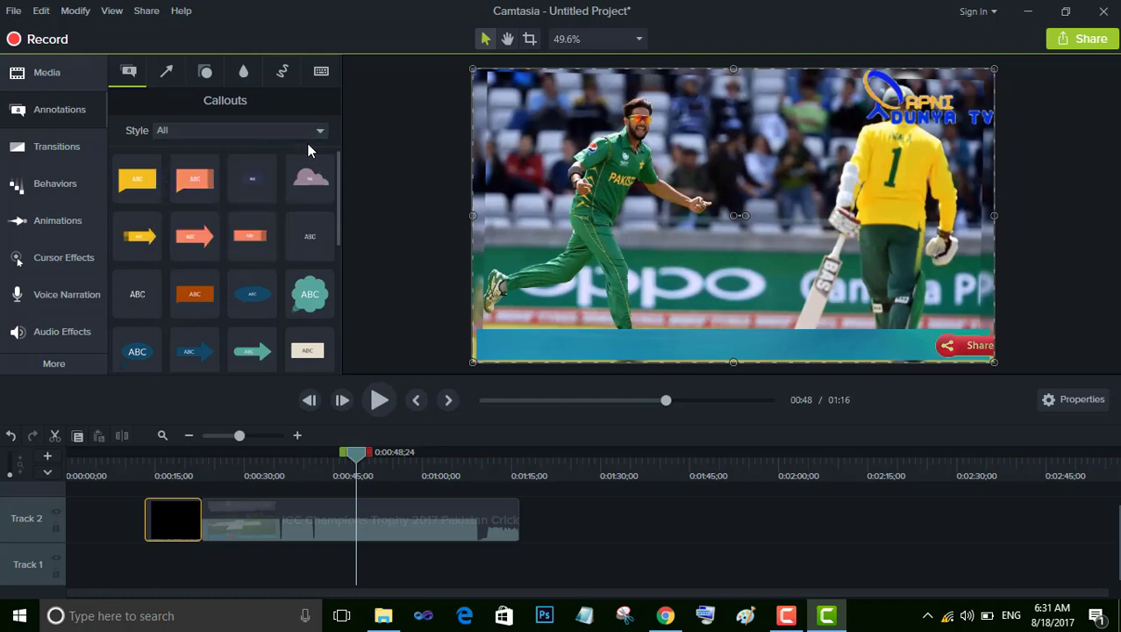
Add the cream rectangular callout at the playhead and change its text to "camtasia 9 video editing"
double_click(300, 349)
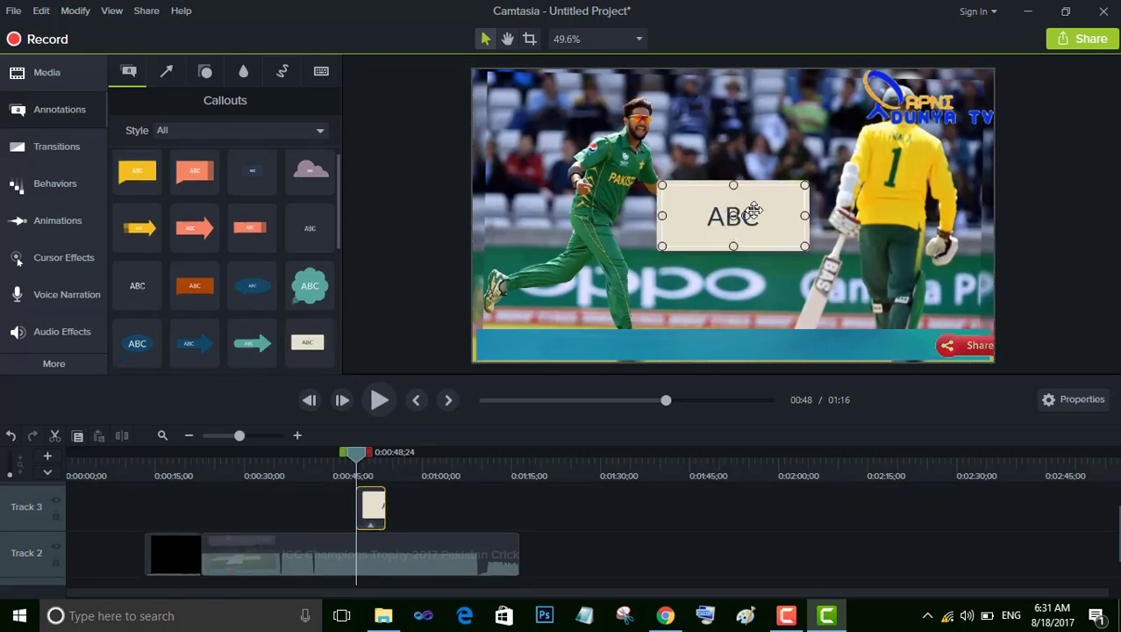
double_click(754, 210)
text(camtasia 9)
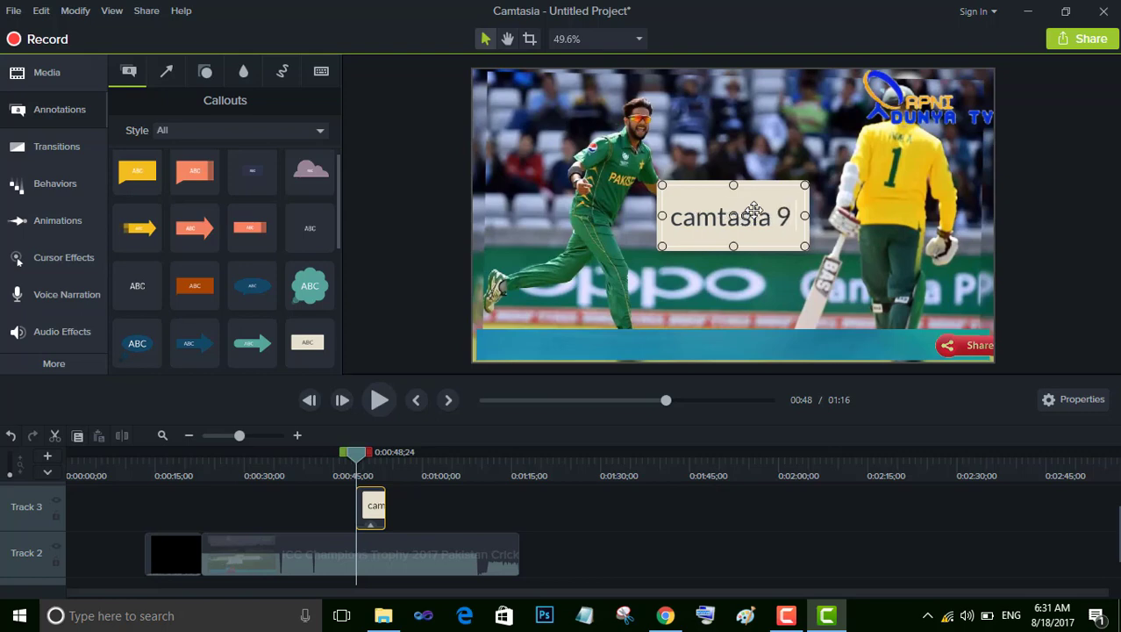
text( video)
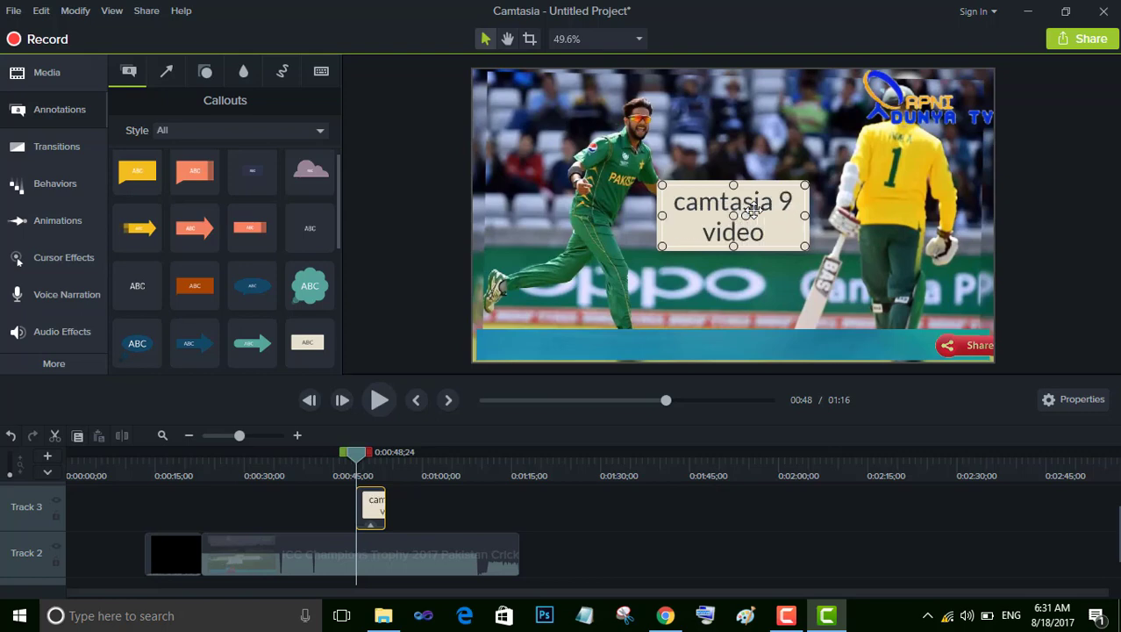
text( edit)
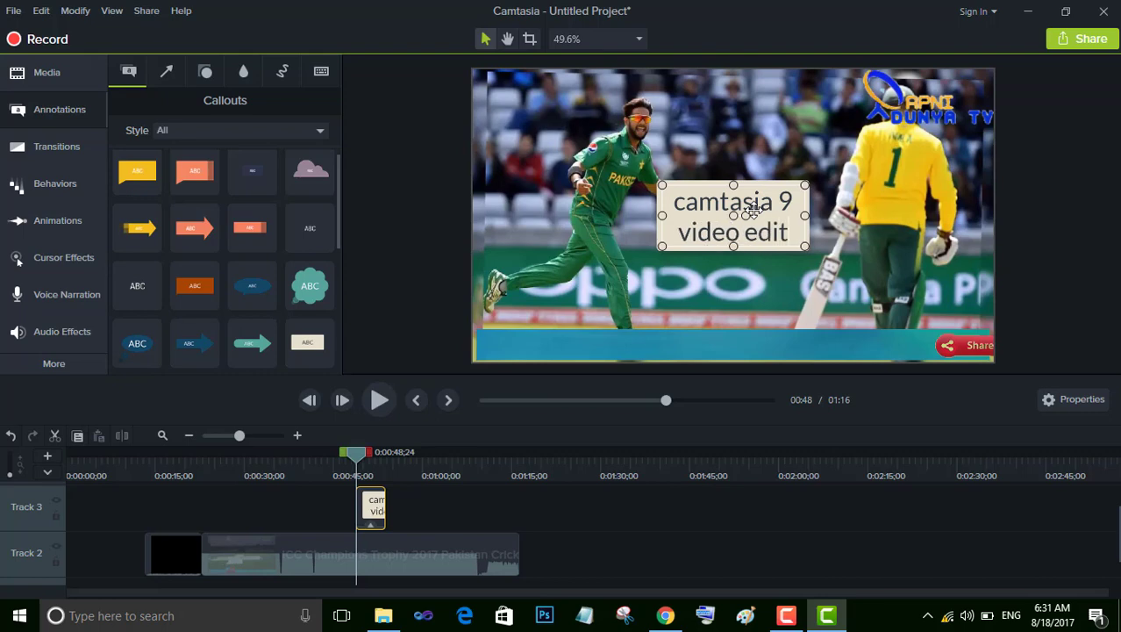
text(ing)
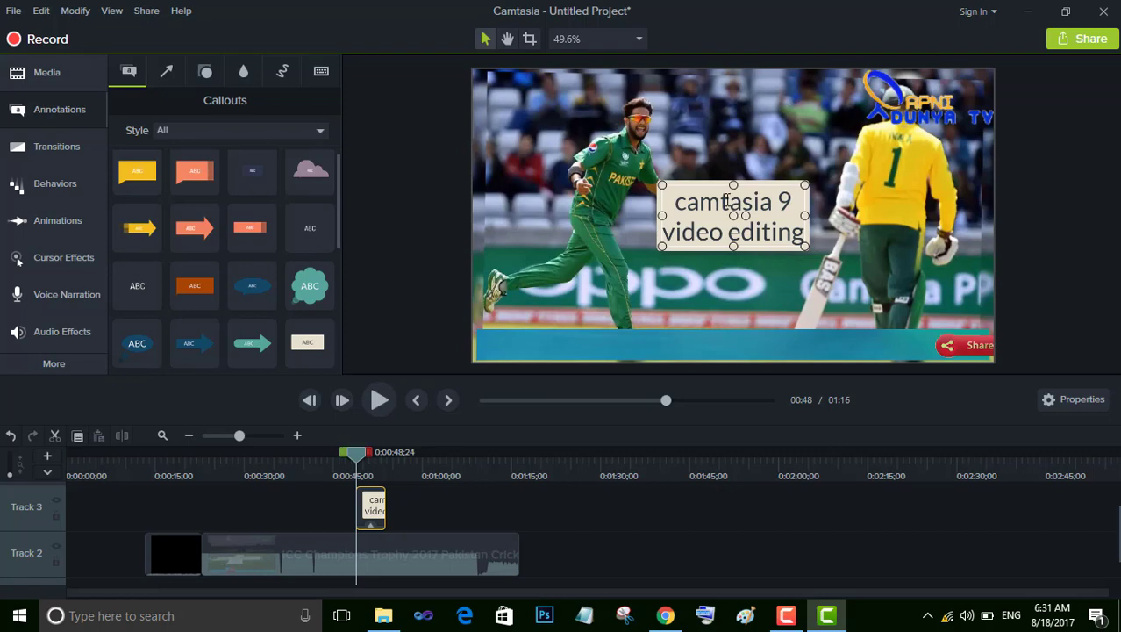
Move the callout to the very start of Track 2 and place the short black clip directly after it
click(375, 500)
drag(374, 500, 83, 552)
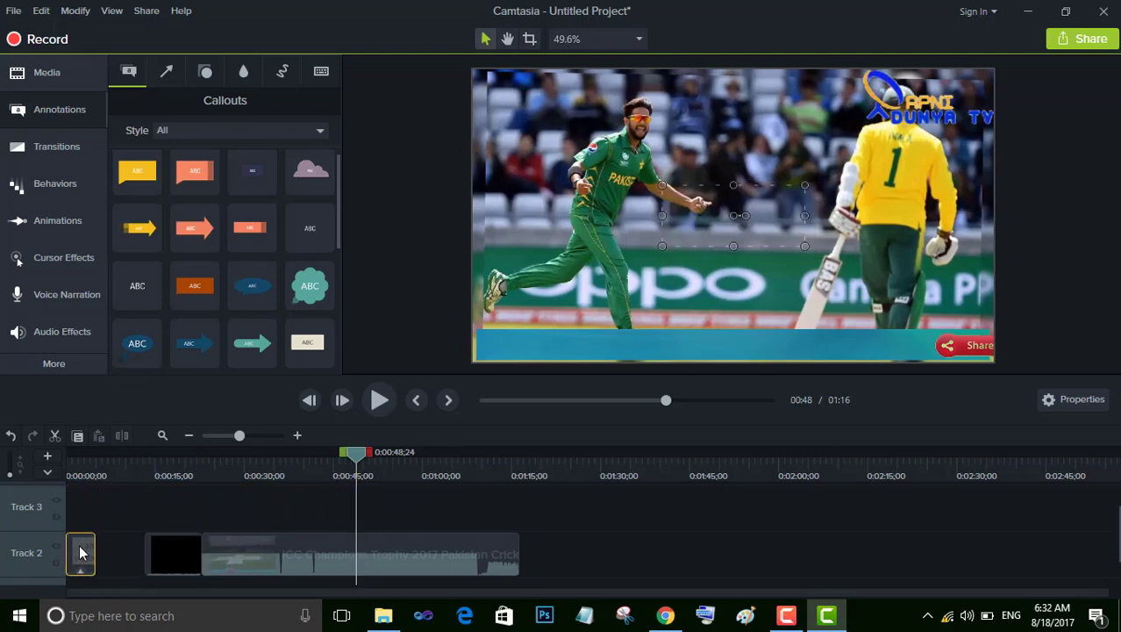
click(220, 556)
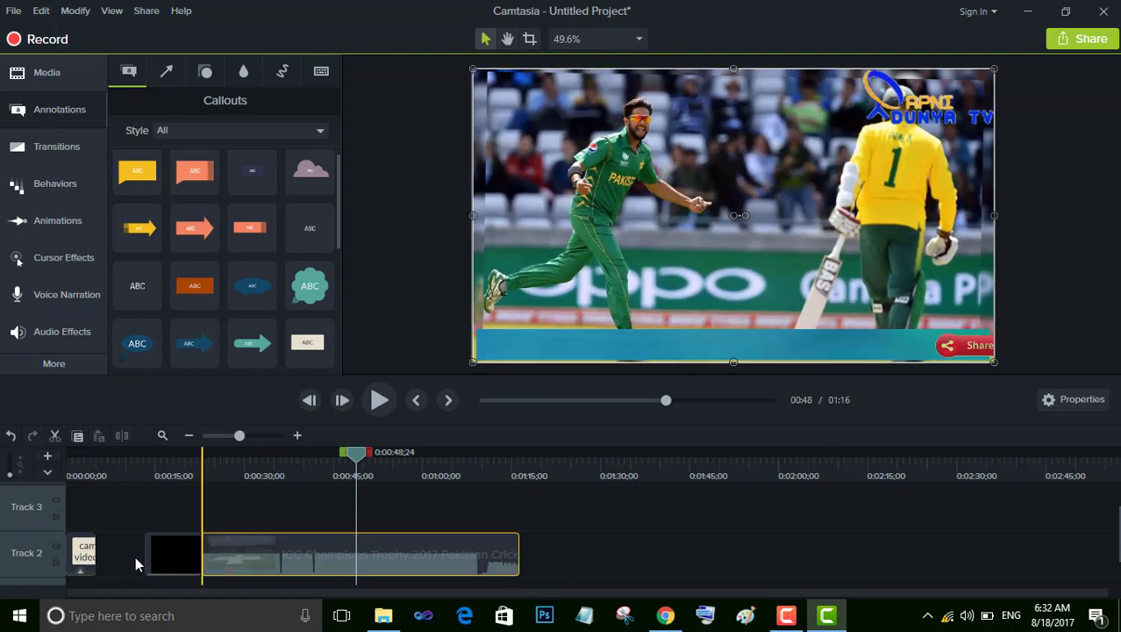
drag(163, 551, 109, 561)
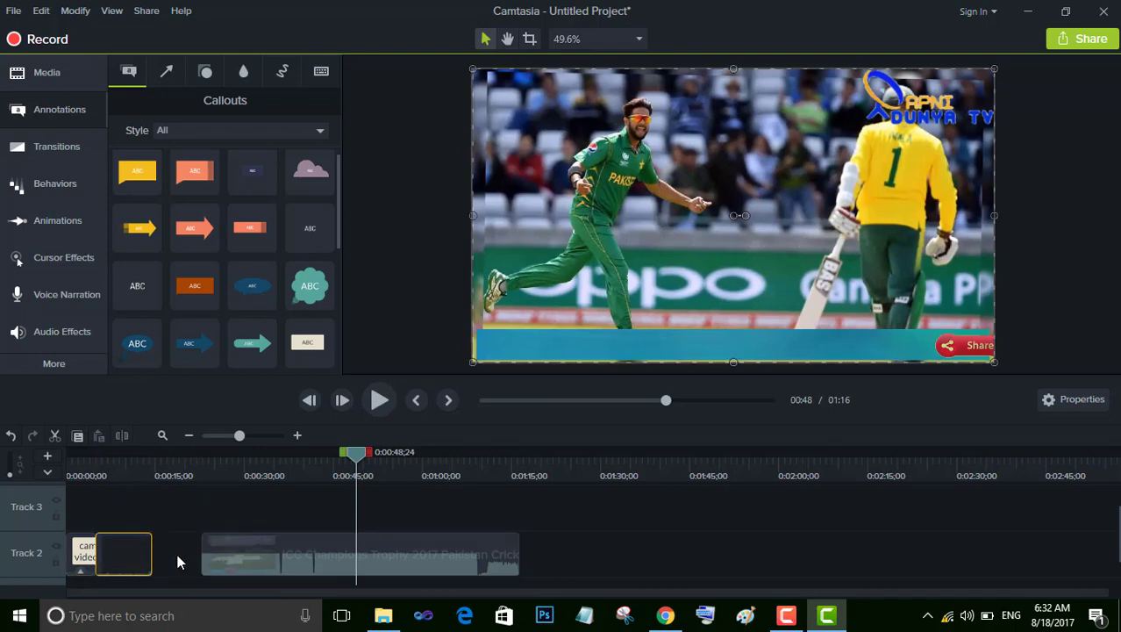
Copy the callout, paste it on Track 2, and place the copy against the end of the long cricket clip
right_click(79, 560)
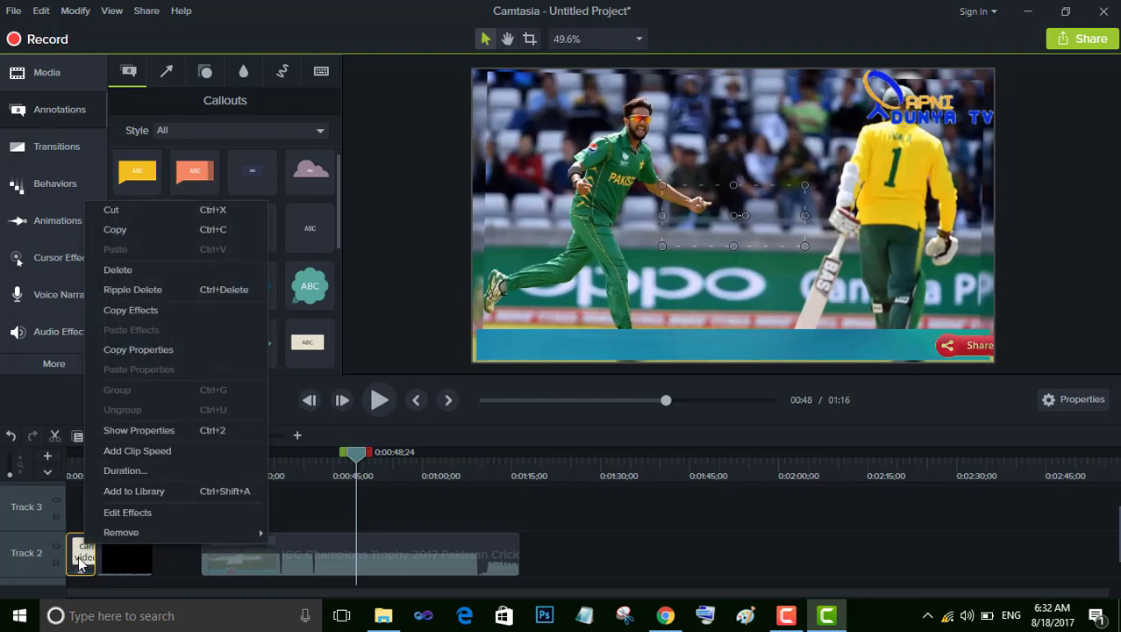
click(152, 232)
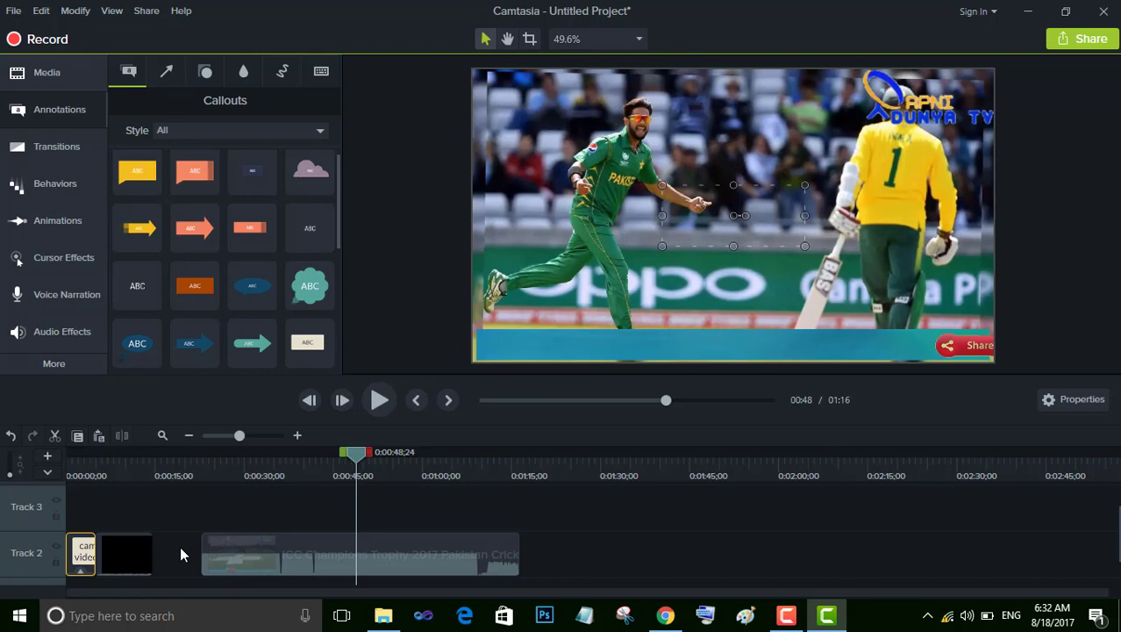
click(569, 558)
right_click(566, 549)
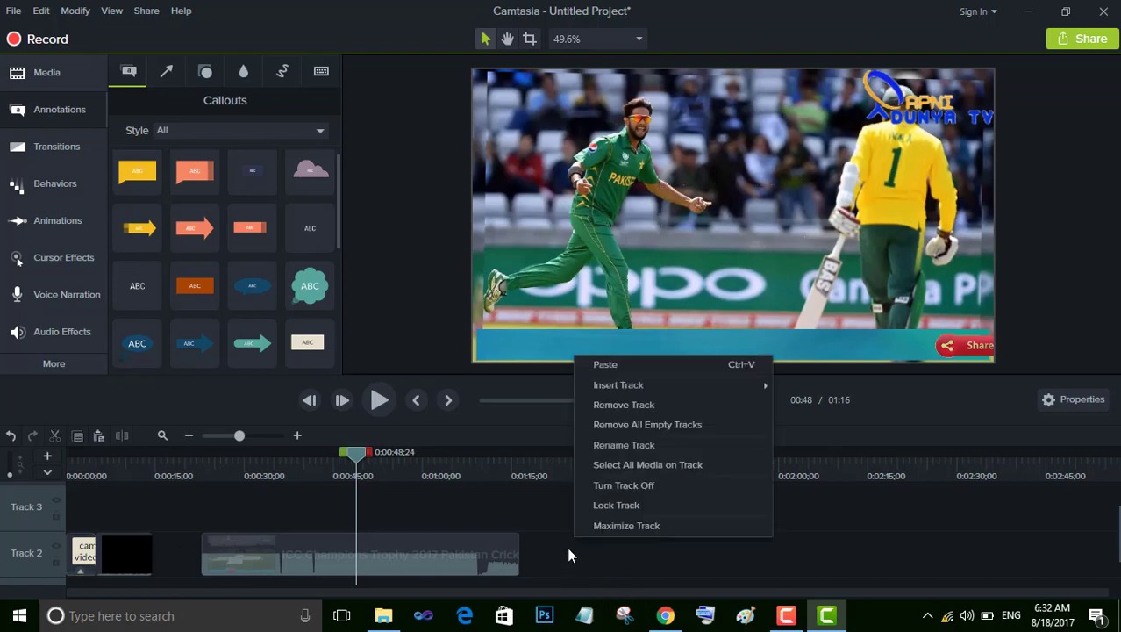
click(618, 358)
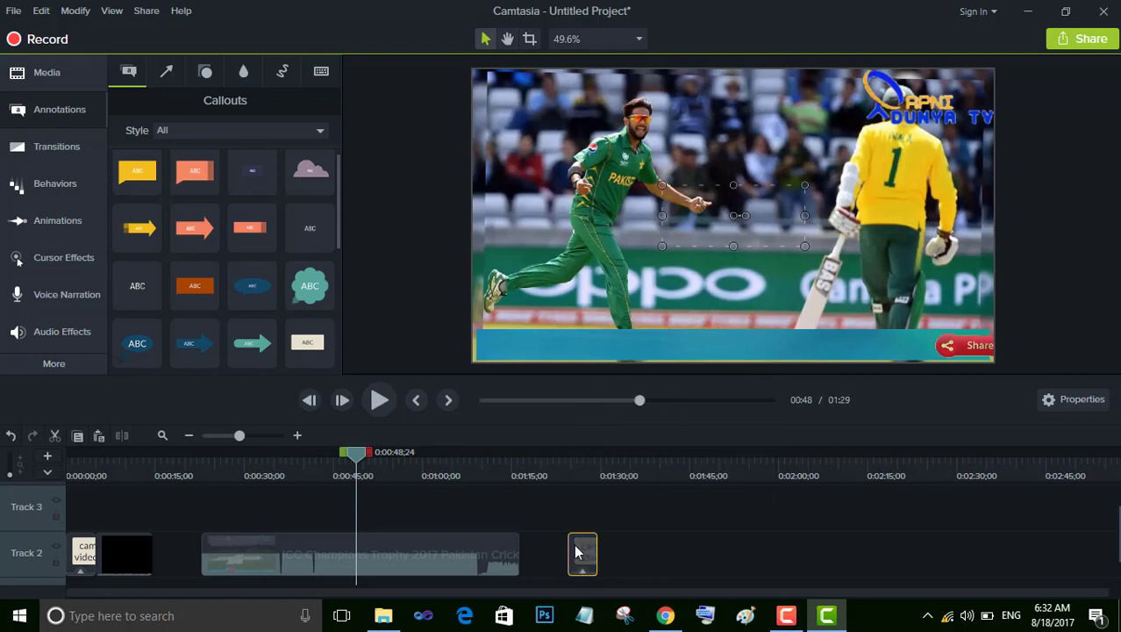
drag(570, 553, 515, 554)
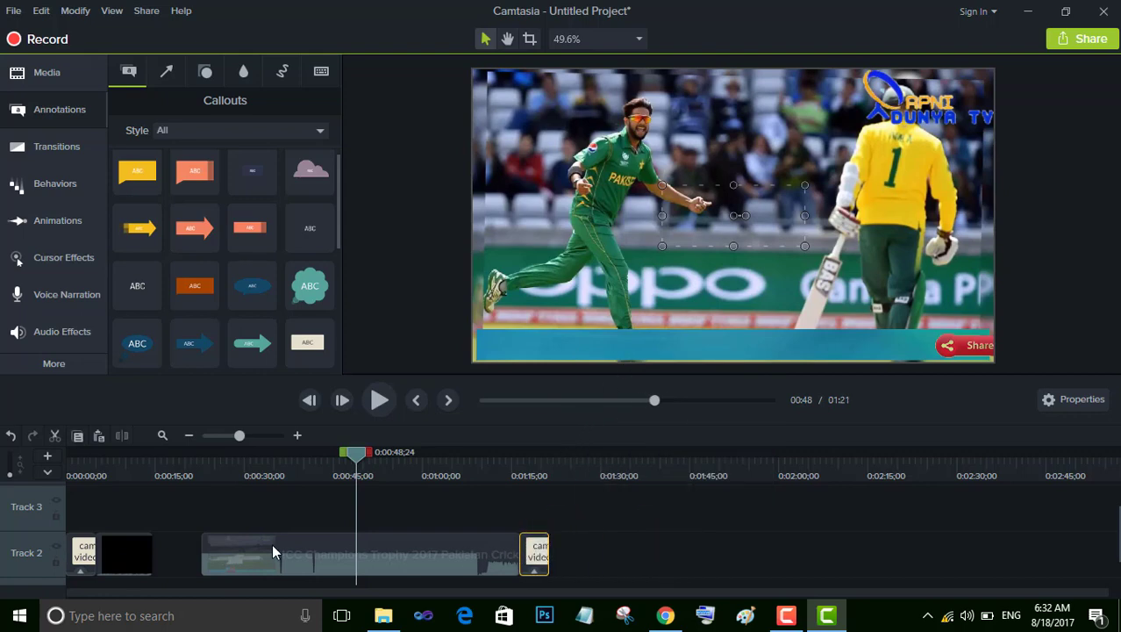
Close the Track 2 gaps by moving the long clip against the black clip and the callout copy to its end, and reopen the media bin
drag(272, 543, 199, 552)
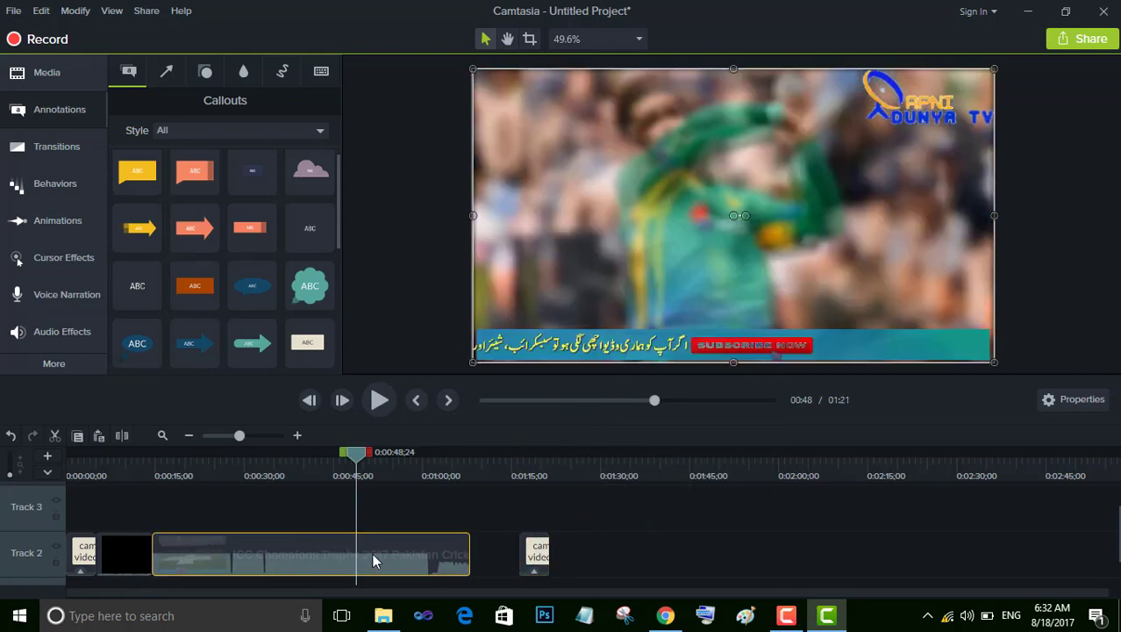
drag(533, 554, 467, 555)
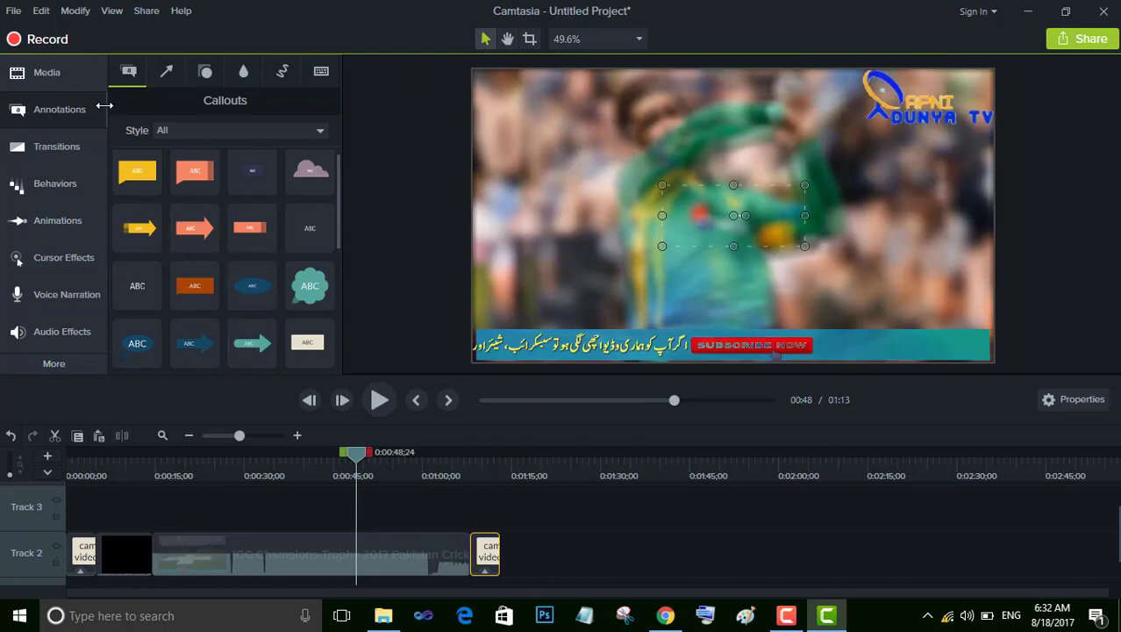
click(78, 72)
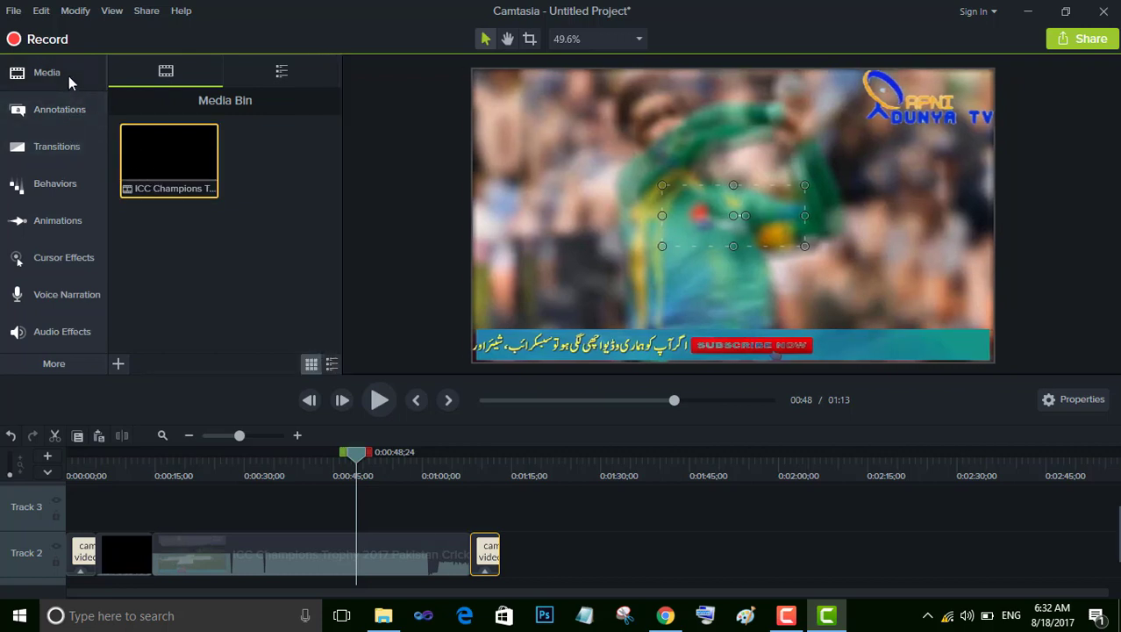
Import the Untitled Project WAV audio file from the Video and freelancing (F:) drive into the media bin
click(118, 364)
click(127, 312)
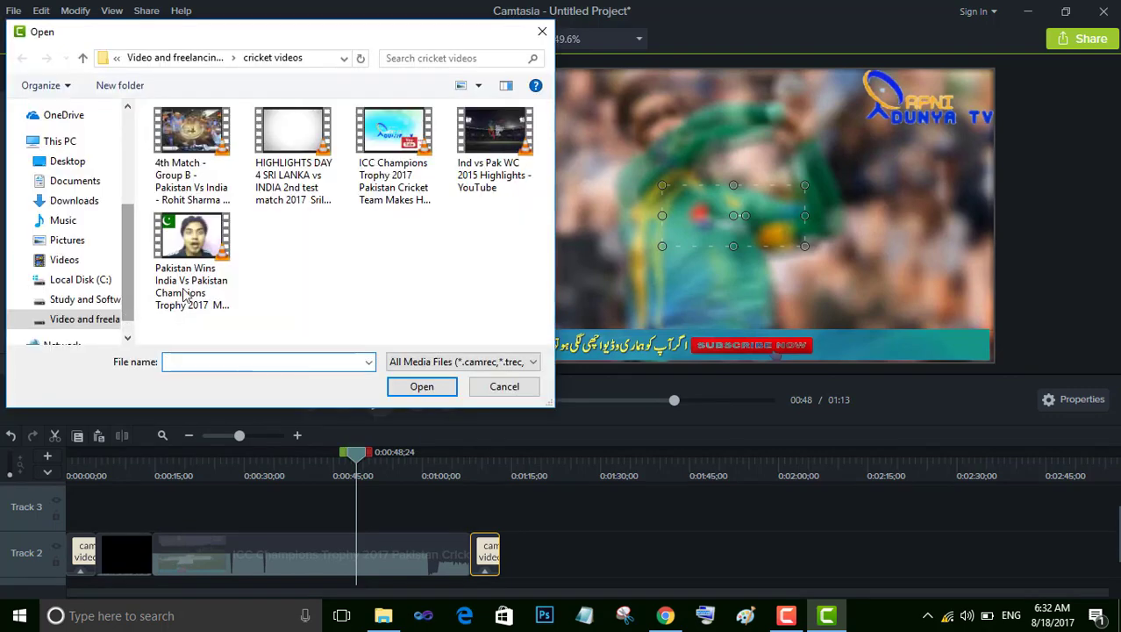
click(90, 321)
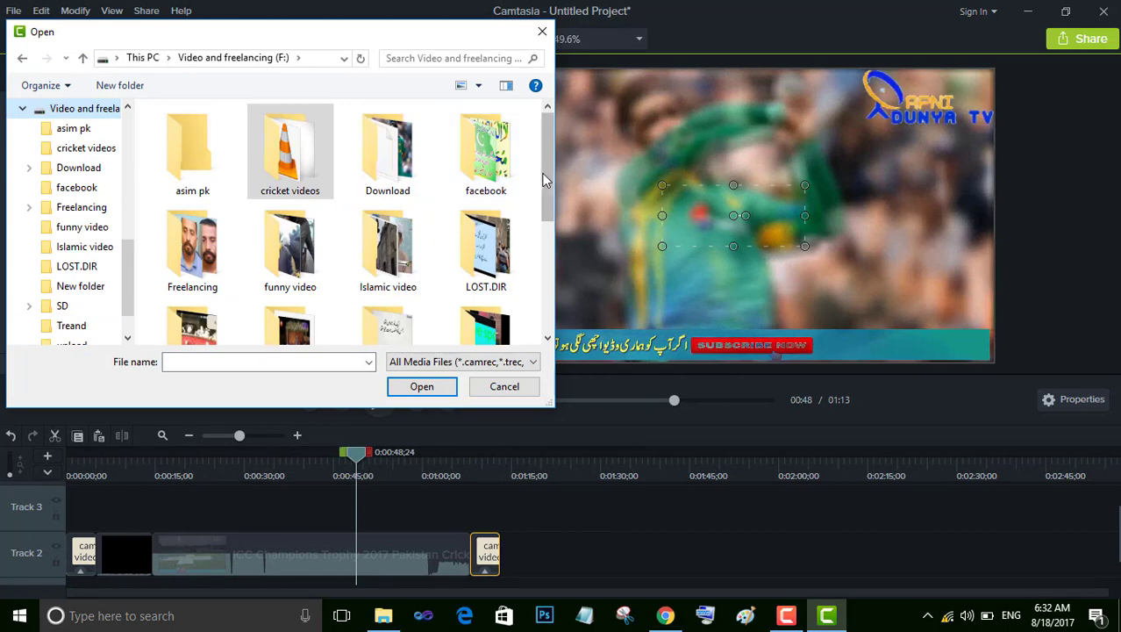
drag(542, 173, 545, 302)
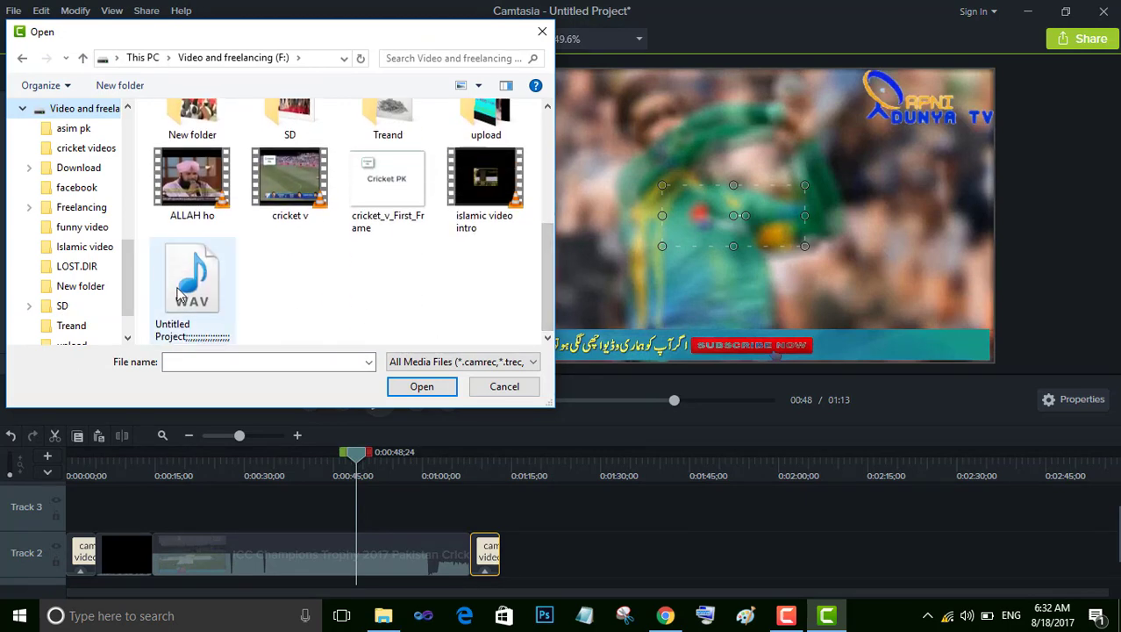
click(180, 292)
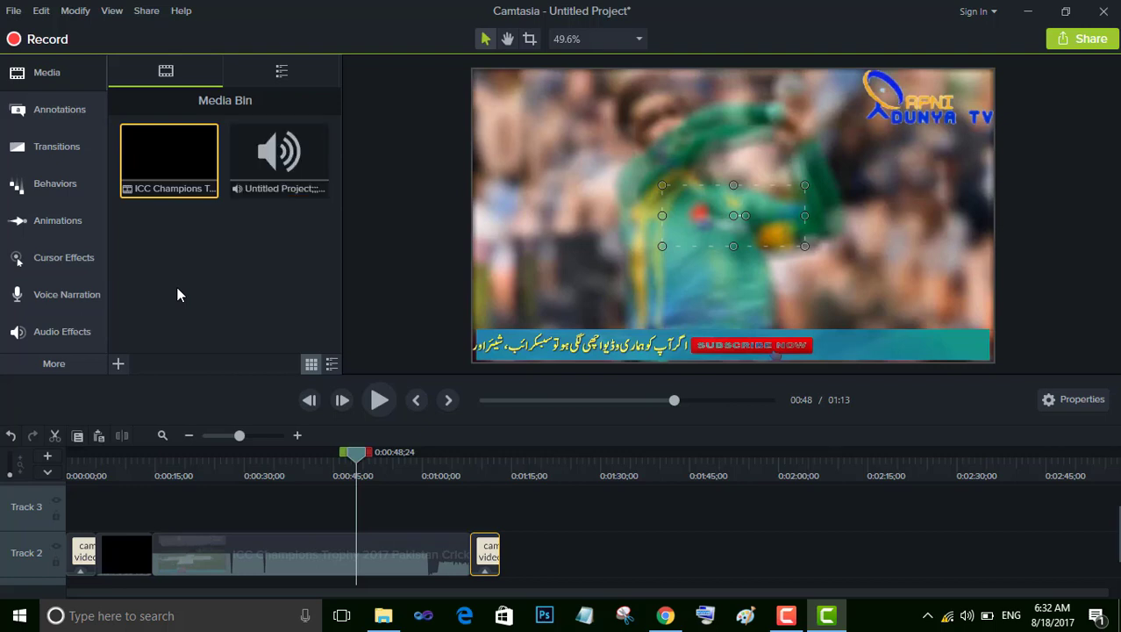
Place the imported audio at the start of Track 3 and trim its end to roughly match the Track 2 clips
drag(258, 142, 98, 551)
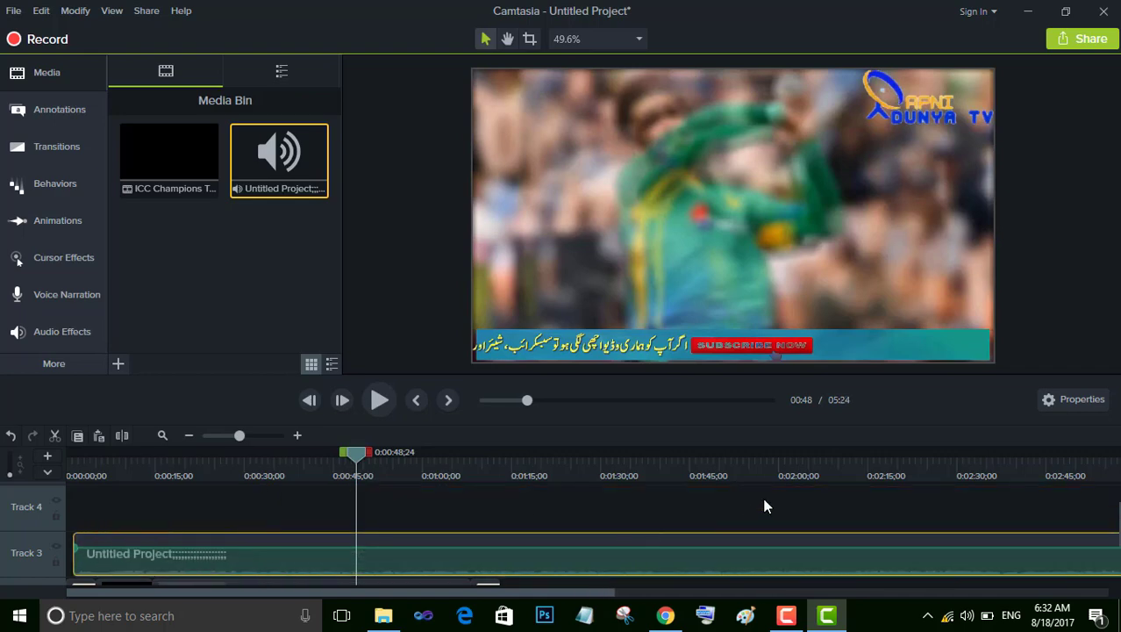
click(221, 434)
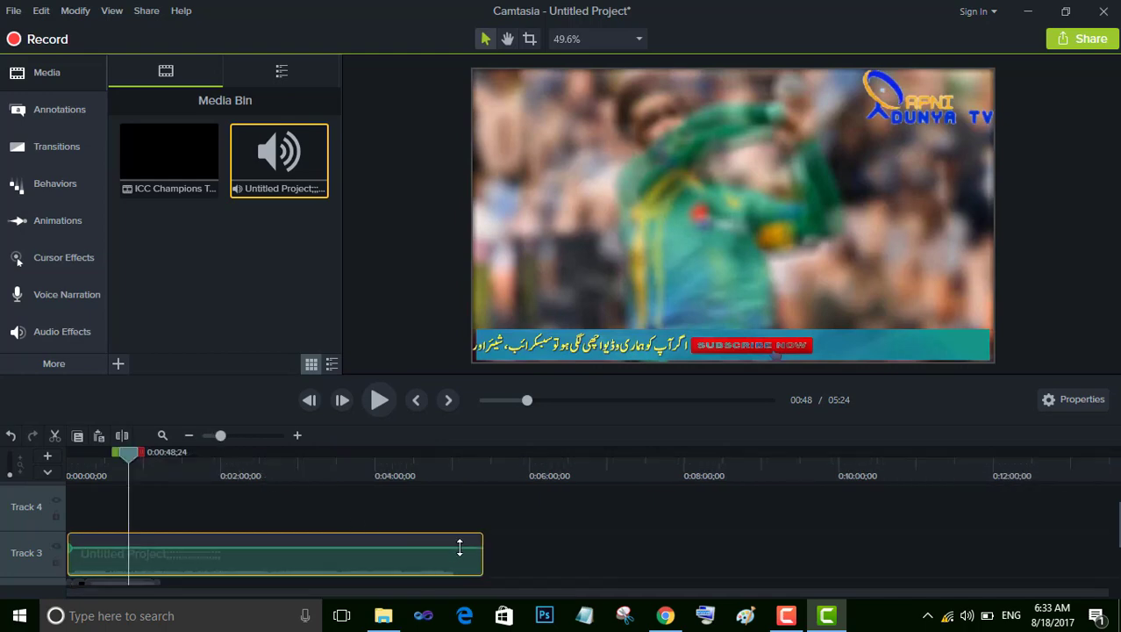
drag(481, 550, 139, 537)
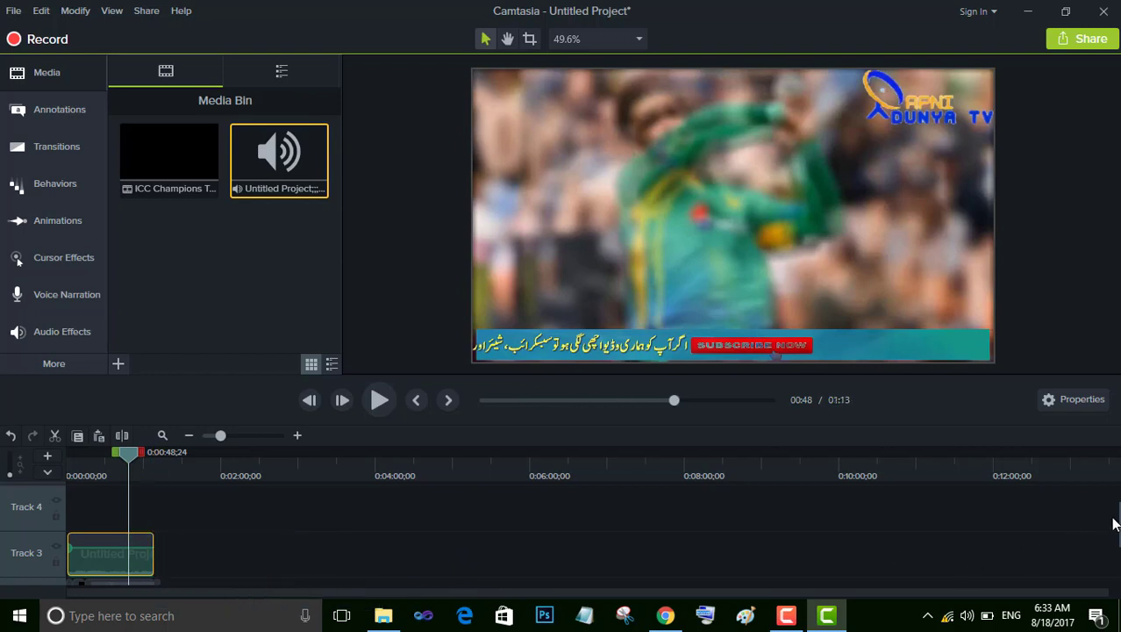
Lower the volume of the Track 3 audio clip and play a short stretch to check the level
scroll(1114, 526, down, 1)
drag(1118, 536, 1117, 542)
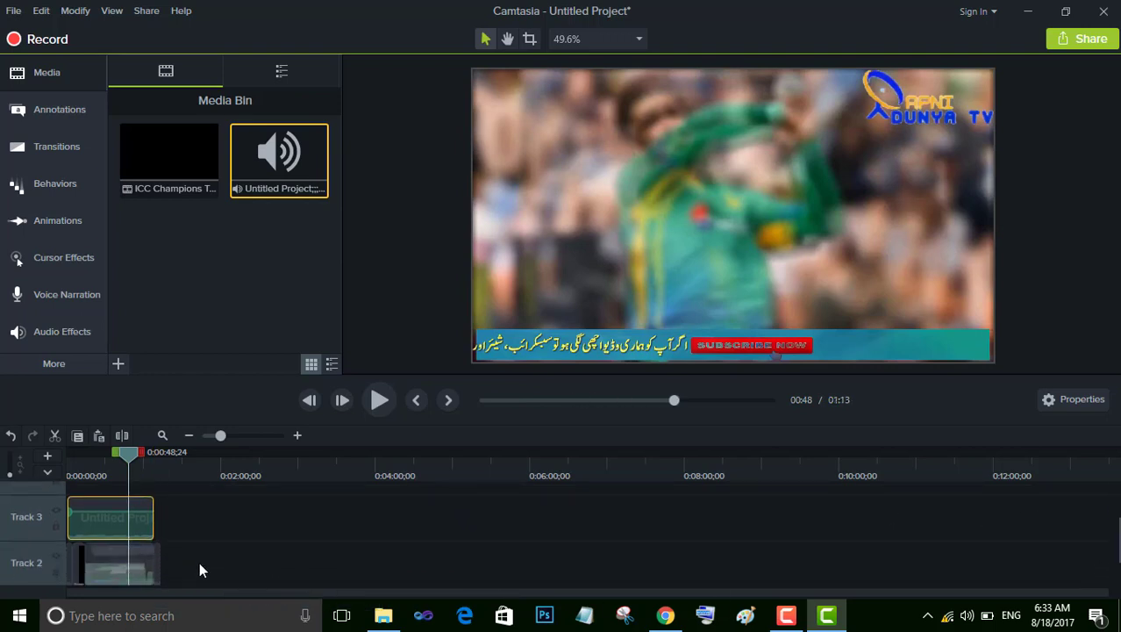
mouse_move(95, 511)
mouse_down()
mouse_move(95, 524)
mouse_move(104, 492)
mouse_move(106, 528)
mouse_up()
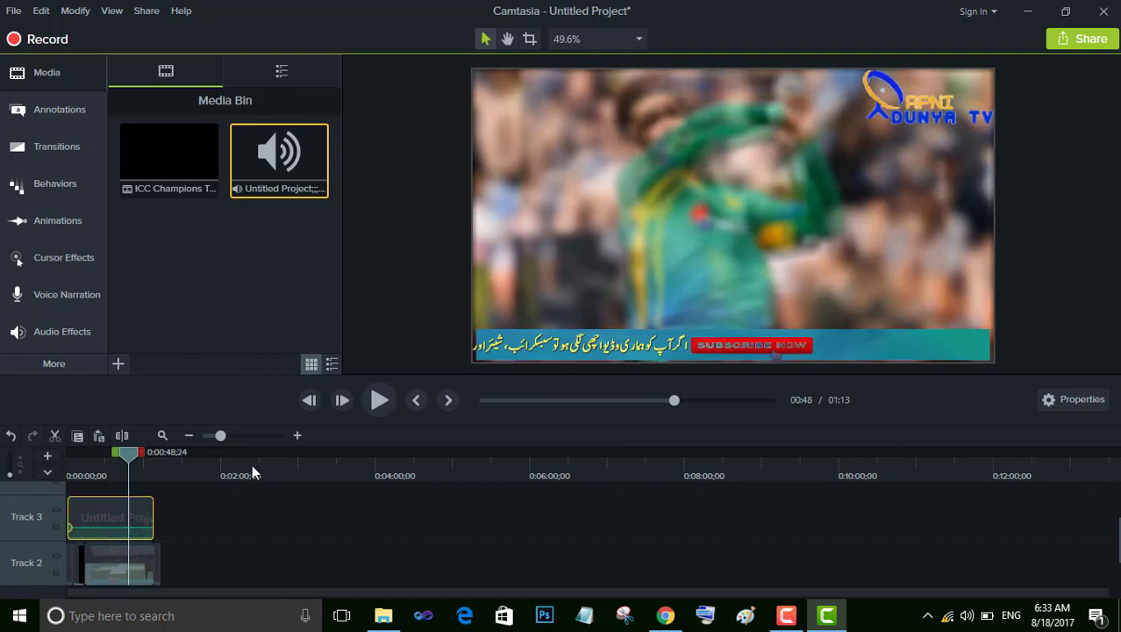
click(380, 400)
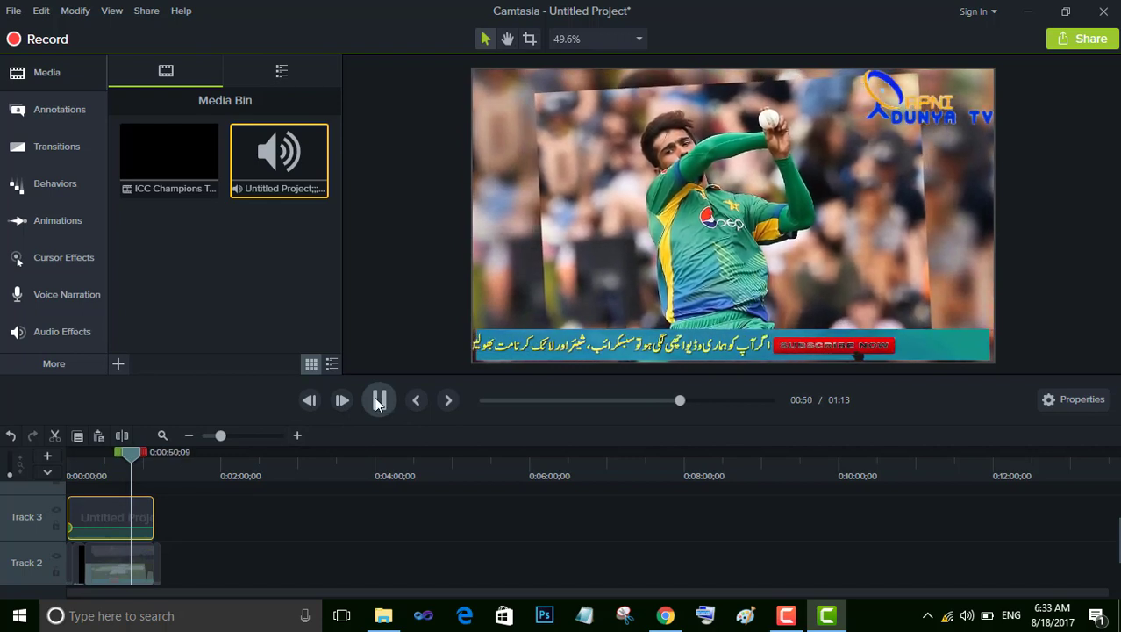
click(379, 400)
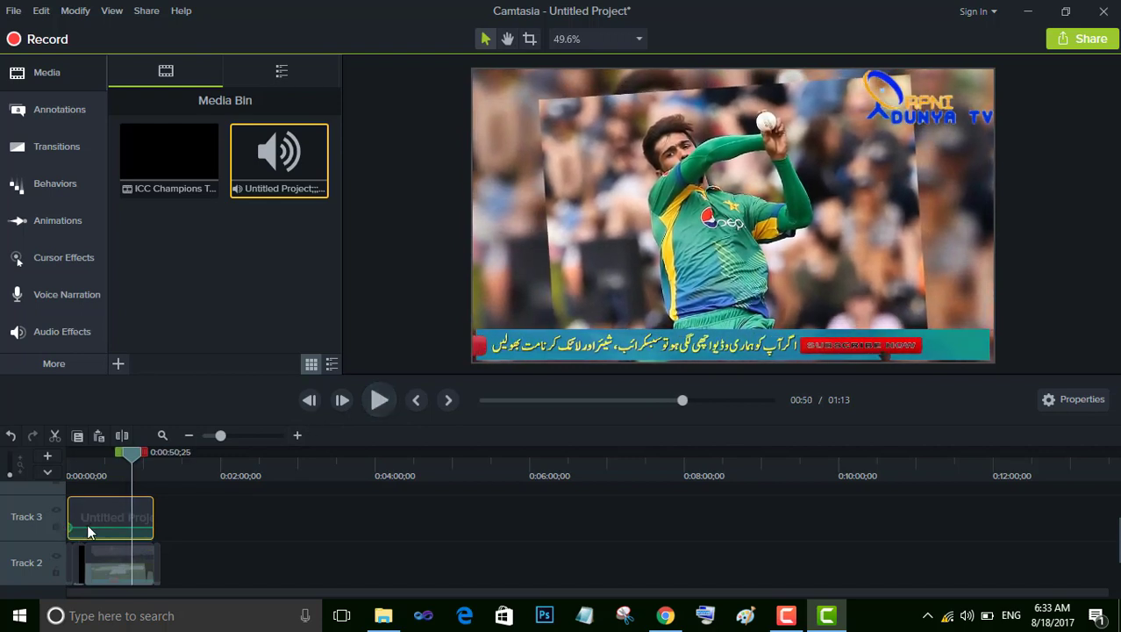
Raise the Track 3 audio volume to 153 %, preview it, raise it to 357 %, and play from the beginning
drag(88, 531, 92, 507)
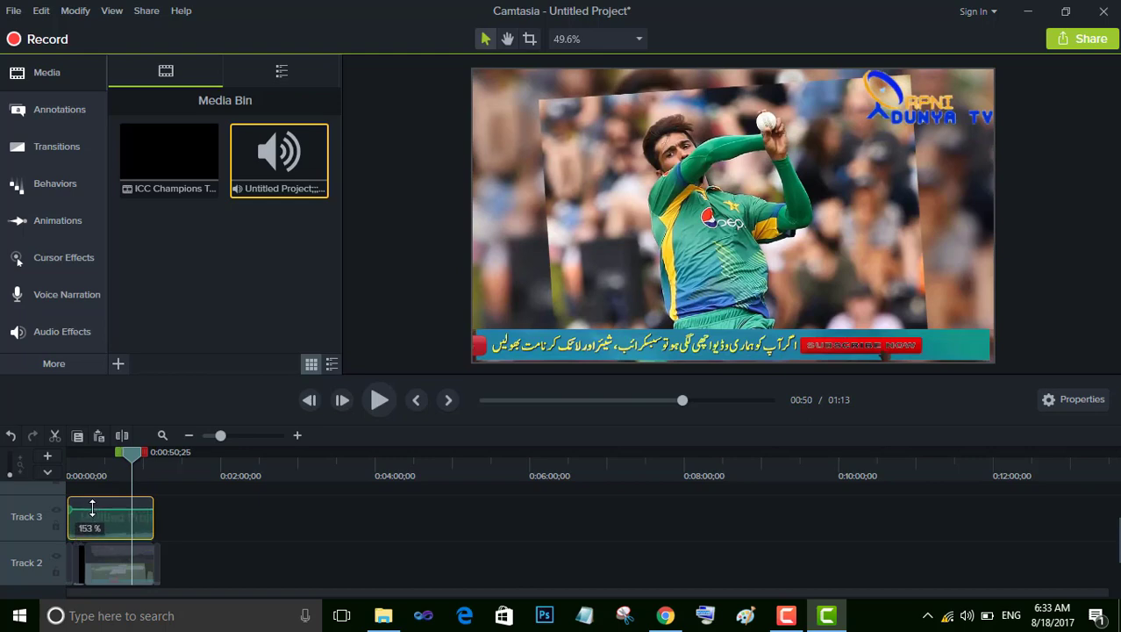
click(379, 400)
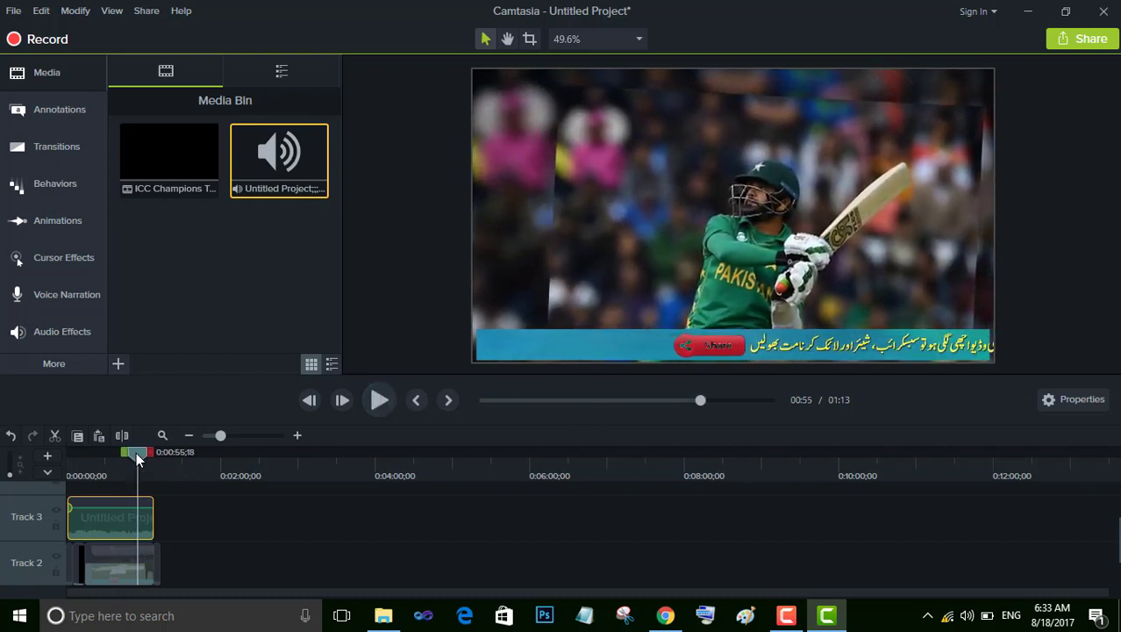
drag(136, 458, 42, 448)
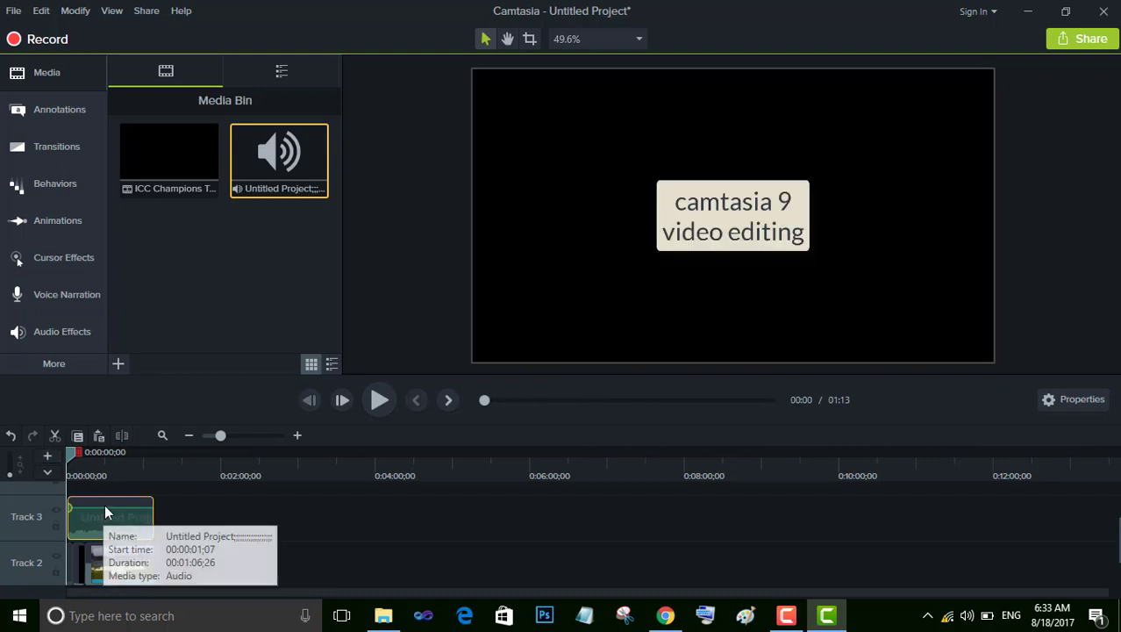
drag(105, 508, 106, 494)
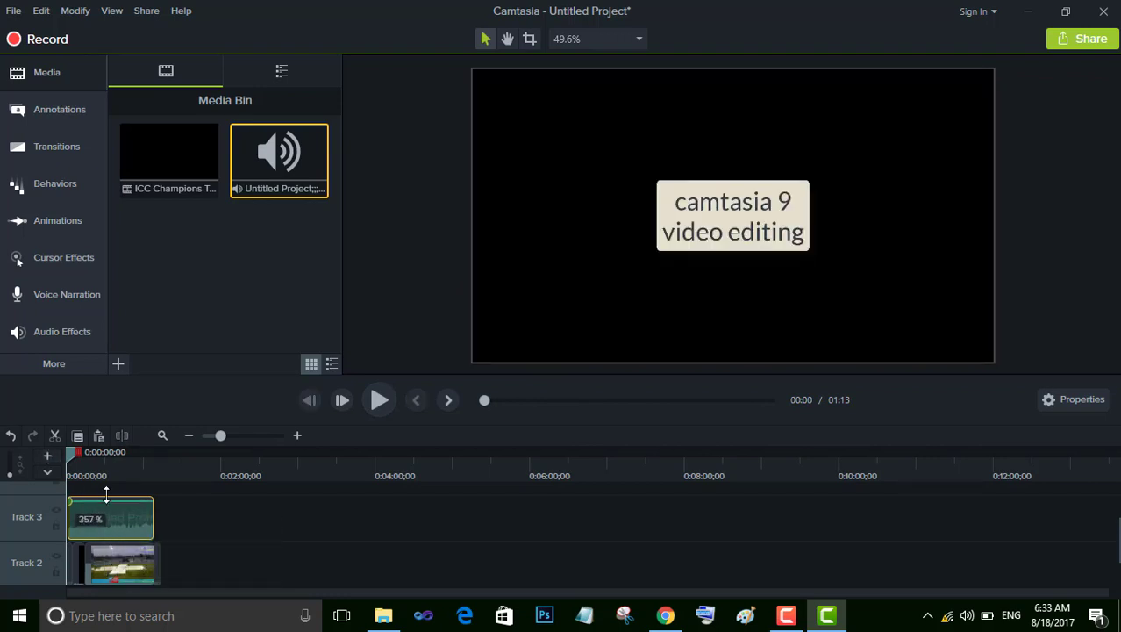
click(380, 399)
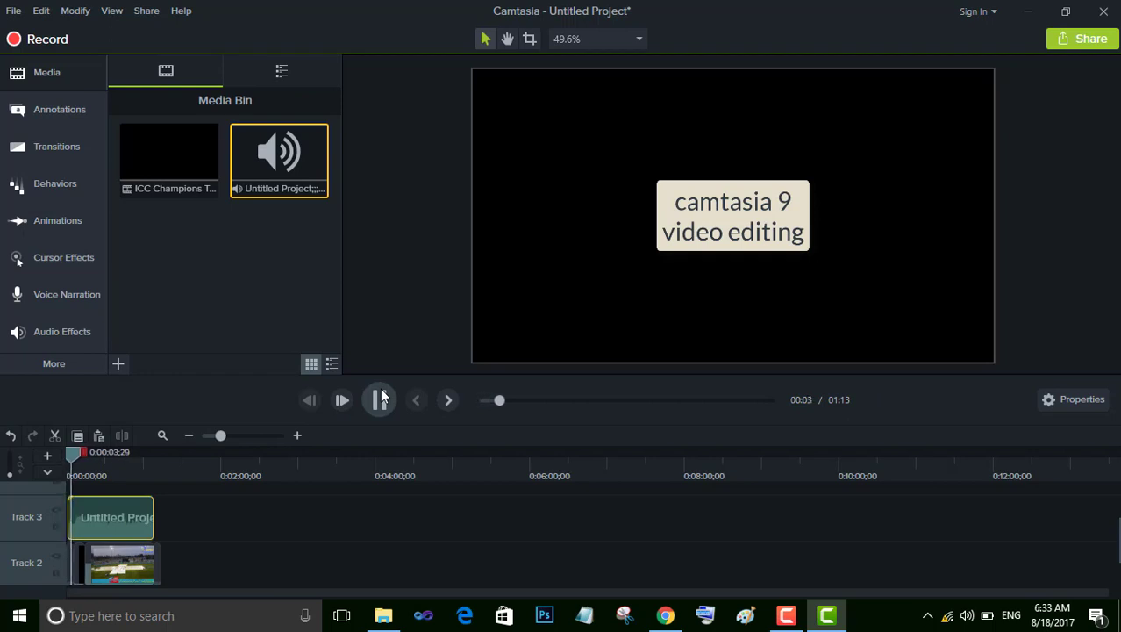
click(379, 399)
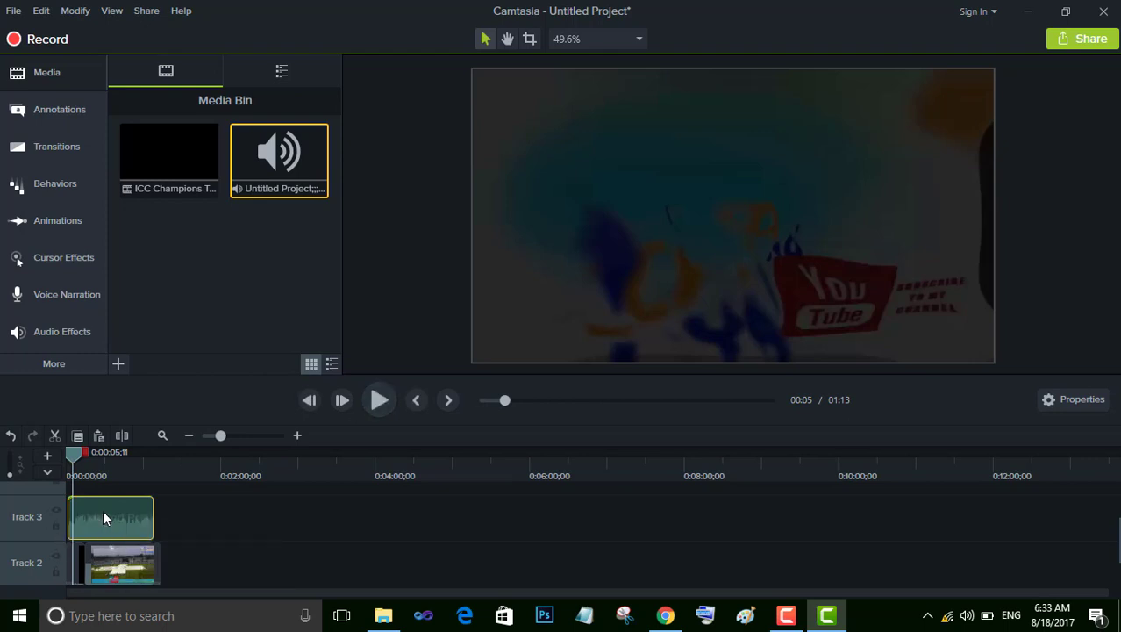
Enlarge the opening "camtasia 9 video editing" callout to fill nearly the whole canvas and preview it from the start
click(70, 556)
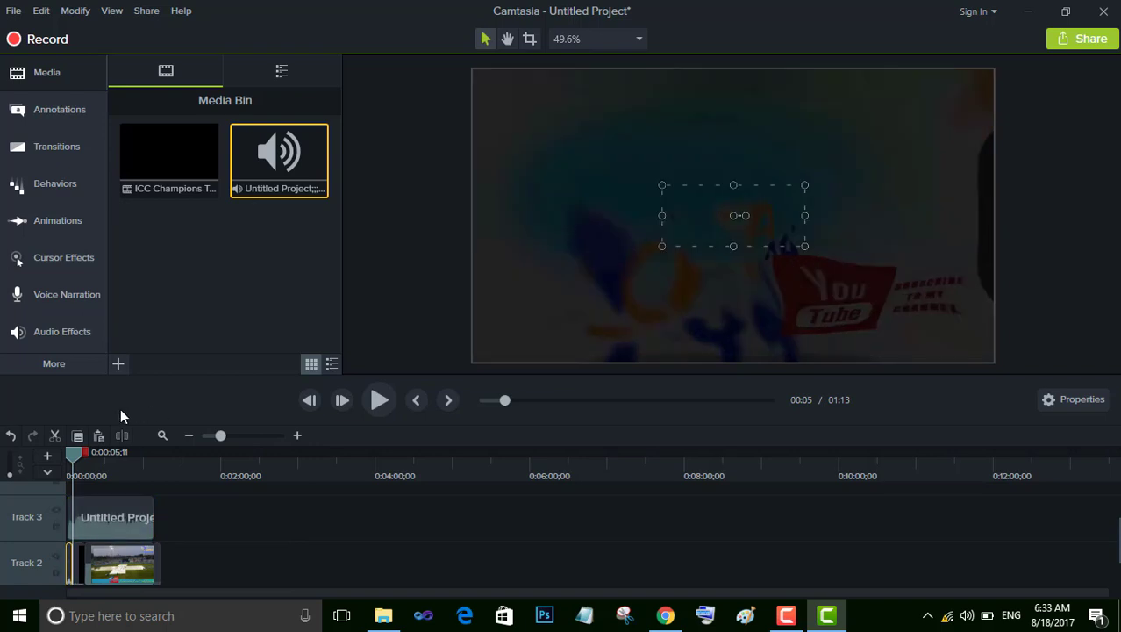
drag(77, 448, 62, 449)
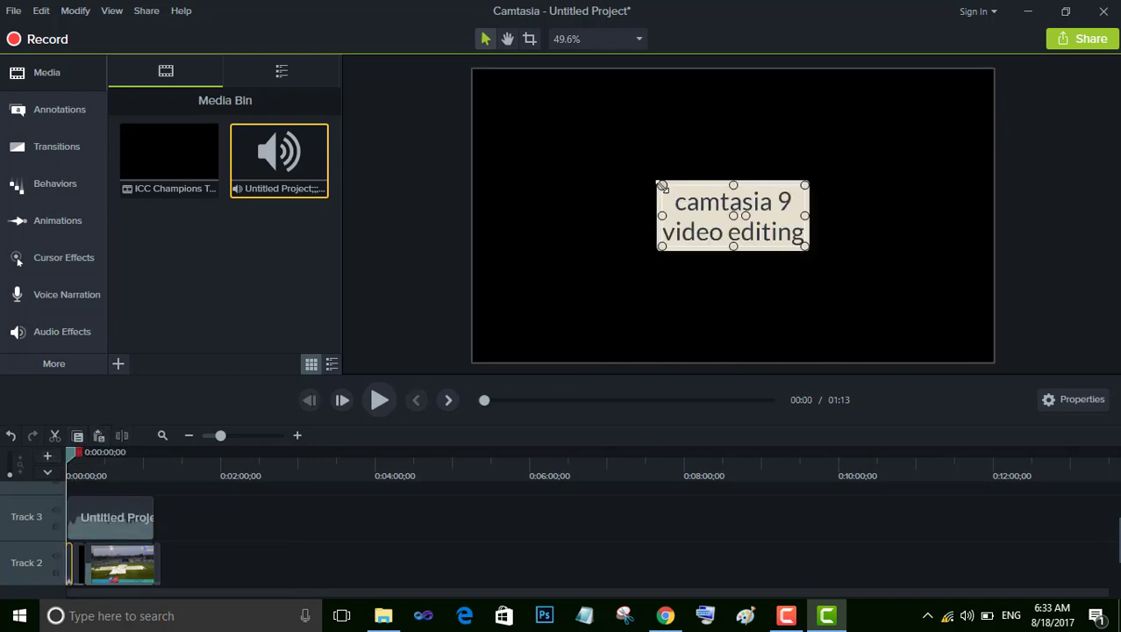
drag(661, 185, 473, 68)
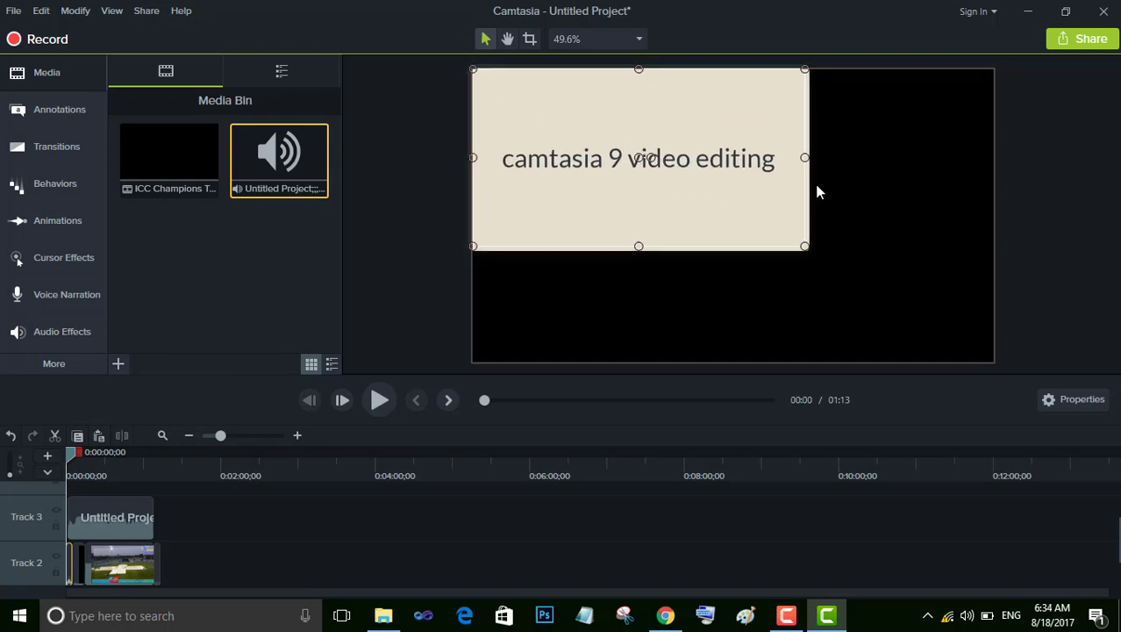
drag(804, 245, 982, 354)
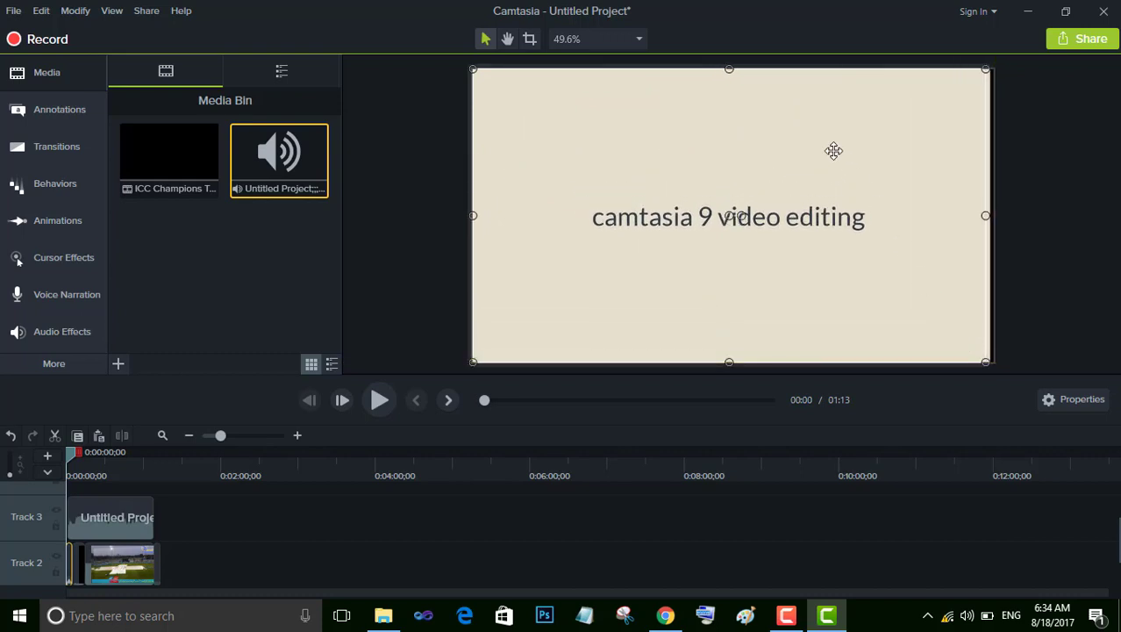
drag(729, 70, 728, 59)
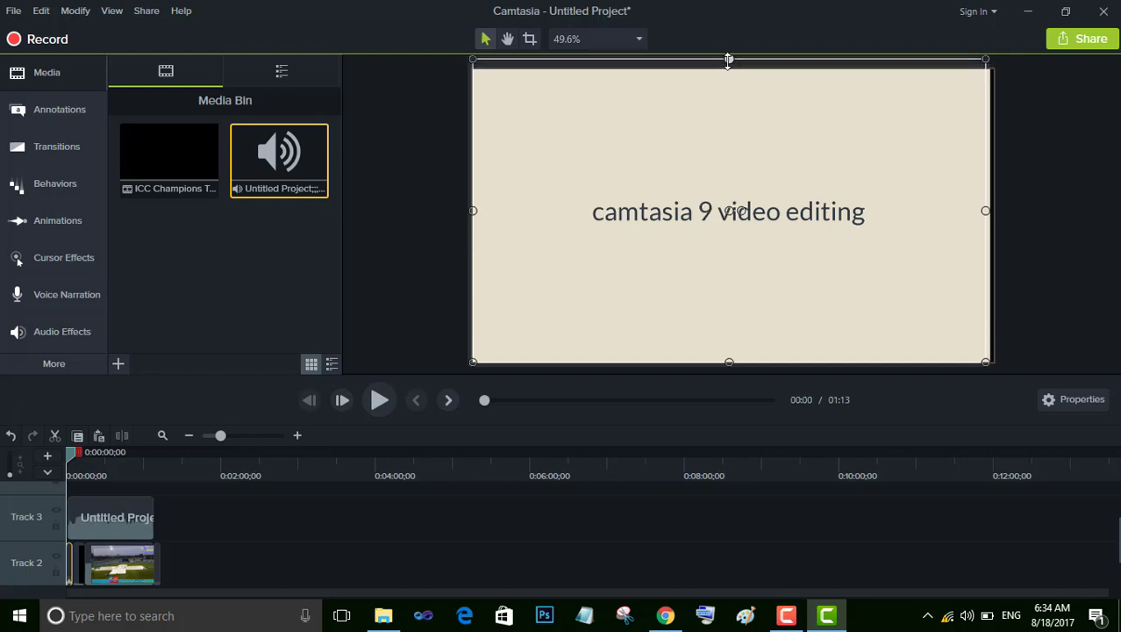
click(377, 402)
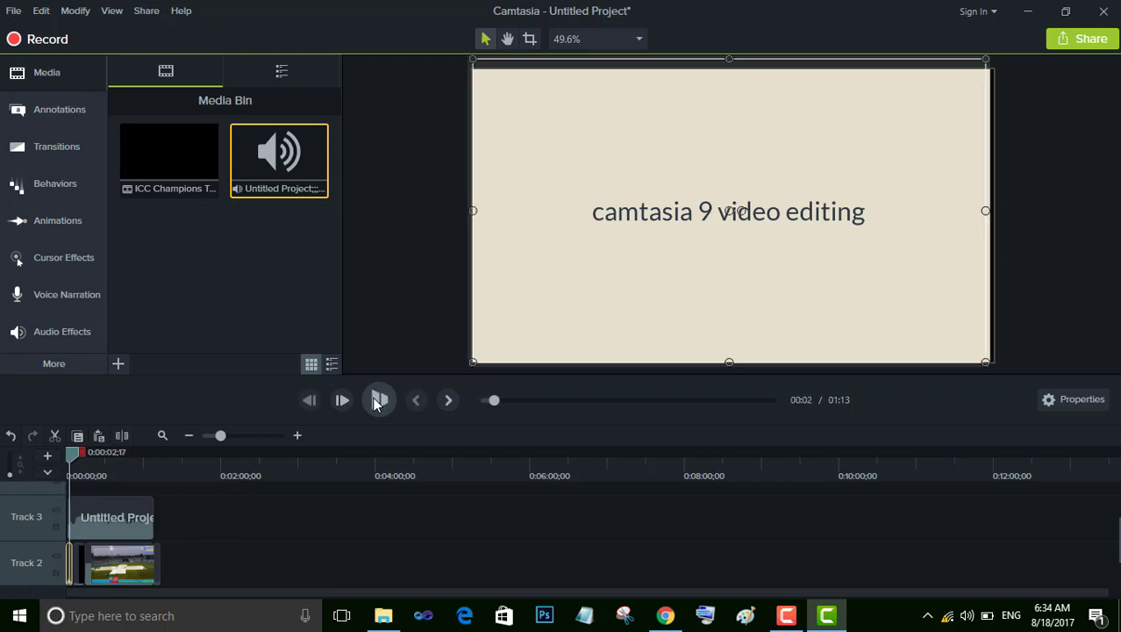
click(379, 400)
Reduce the volume of the Track 3 audio clip to a low level and play back the intro to check it
click(133, 505)
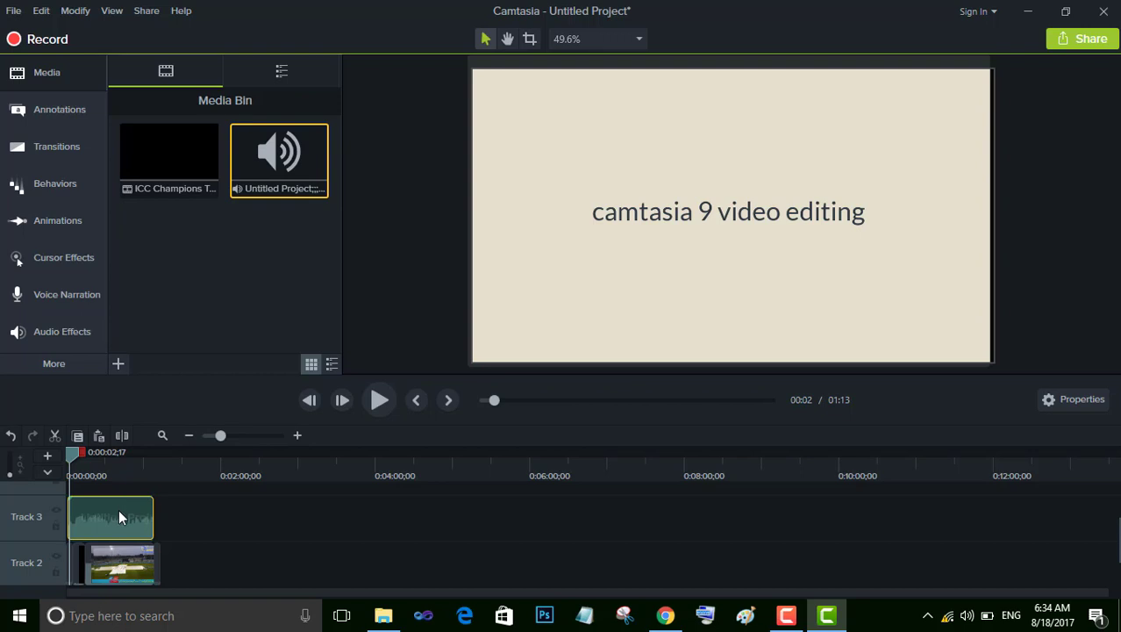
right_click(118, 496)
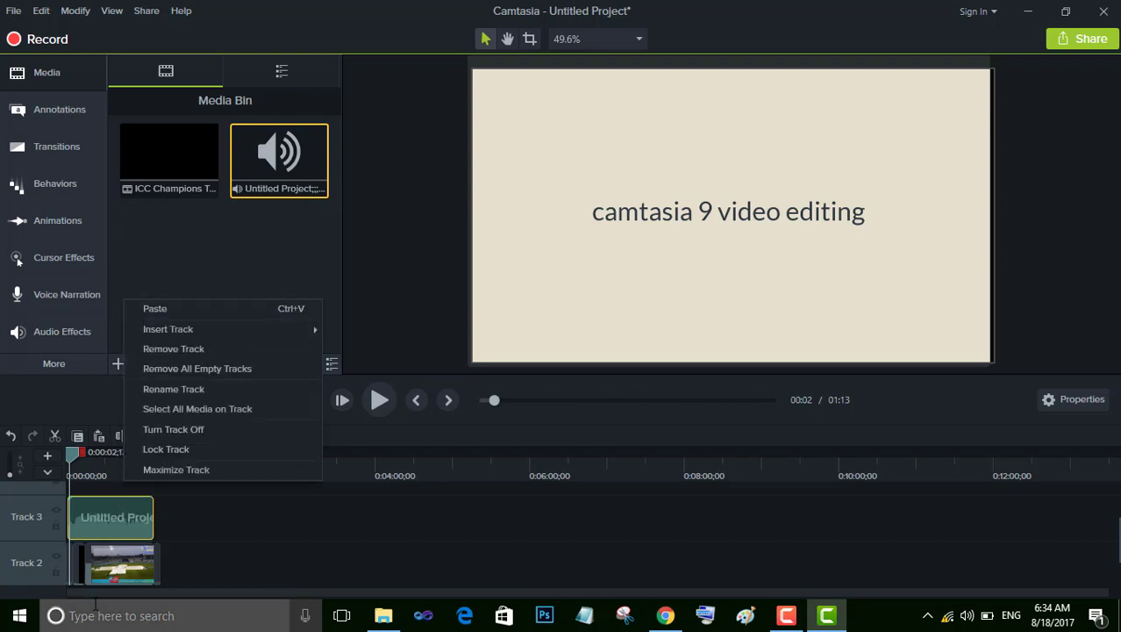
click(94, 520)
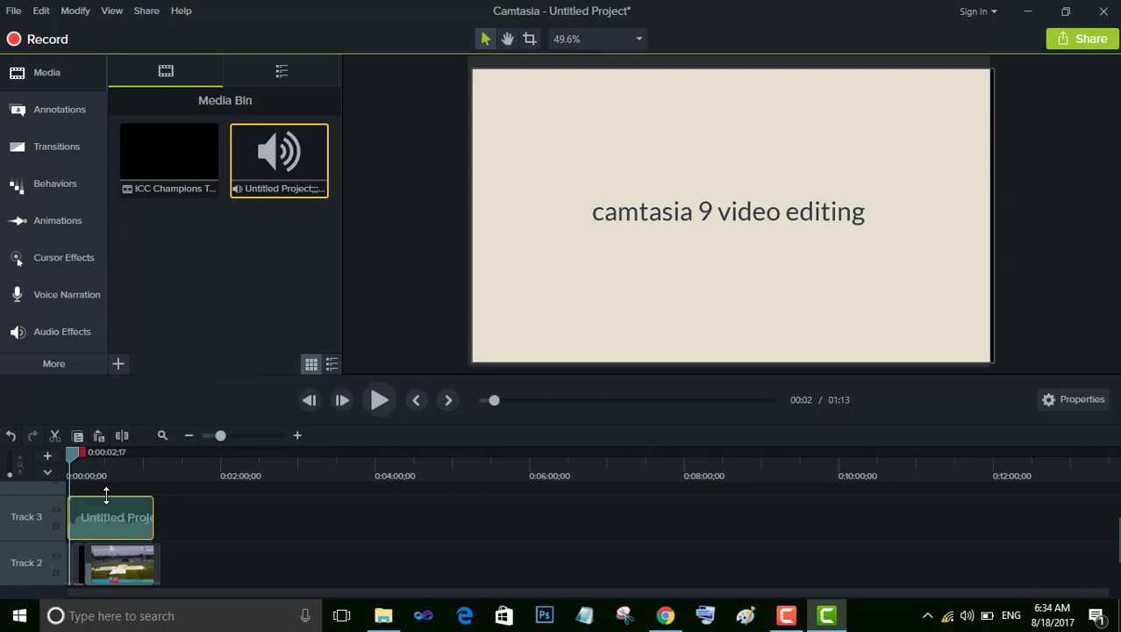
drag(108, 494, 113, 525)
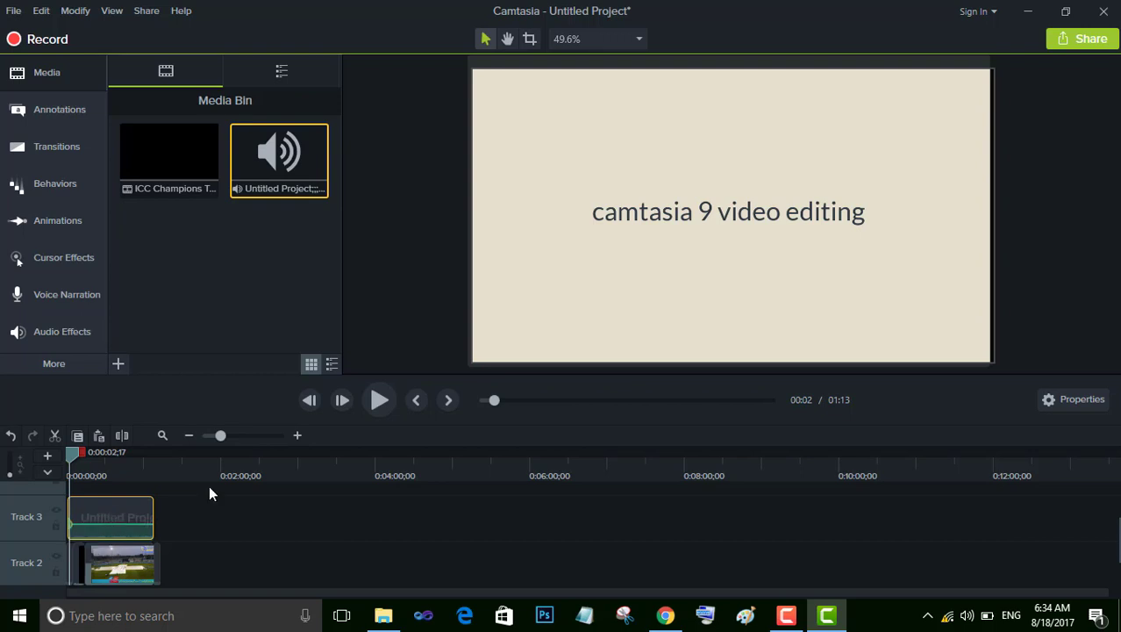
click(368, 404)
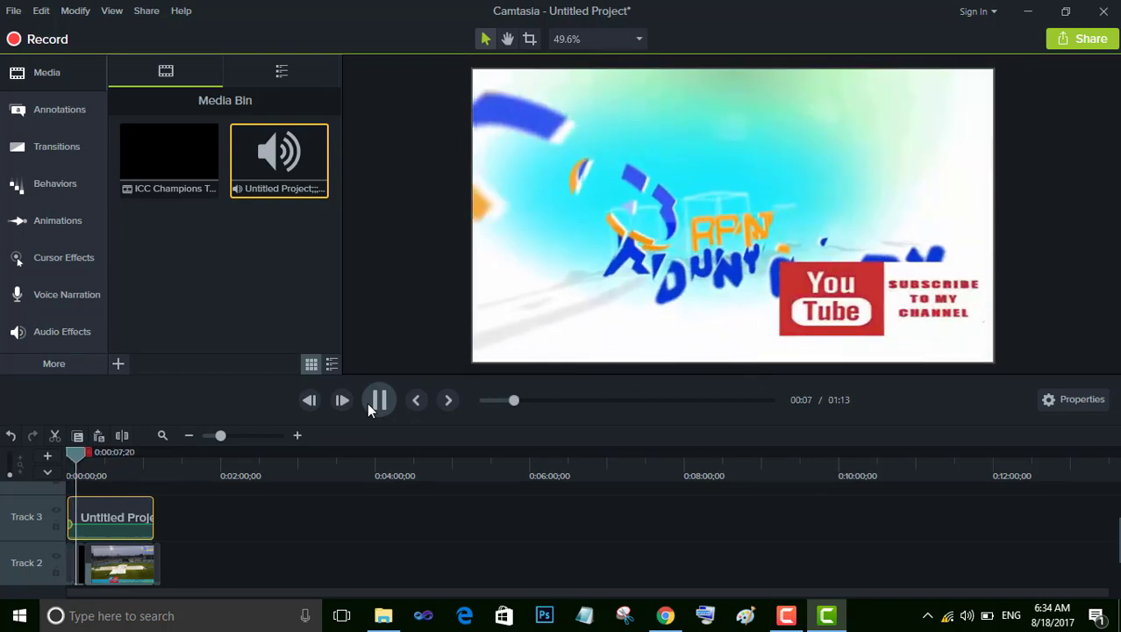
click(368, 408)
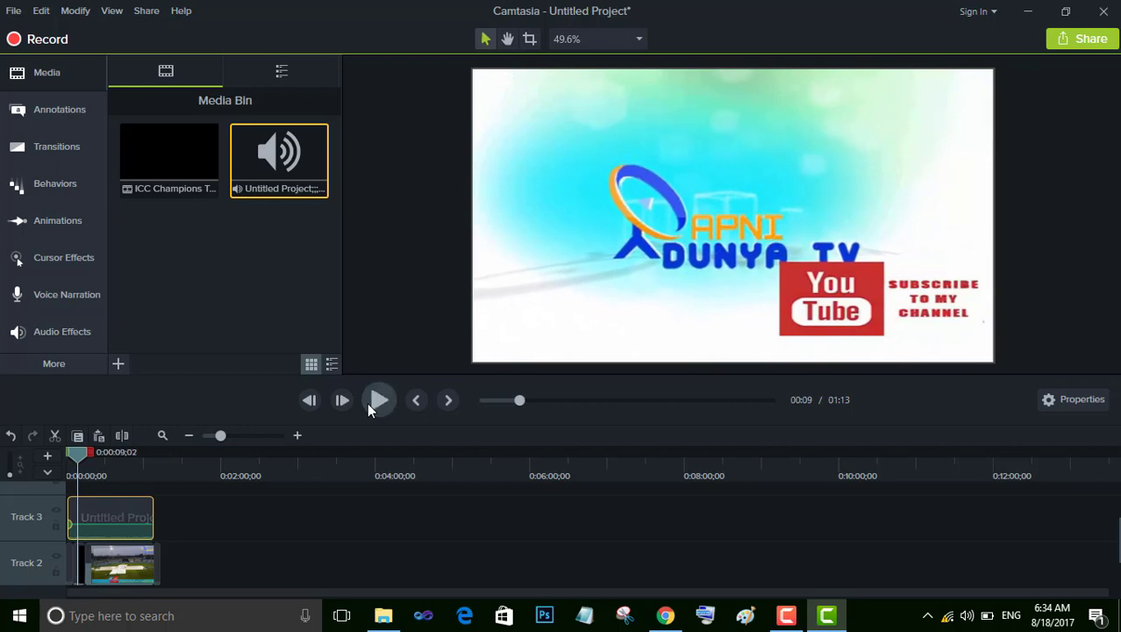
Start producing the project as a local file using the "MP4 with Smart Player (up to 720p)" preset
click(143, 14)
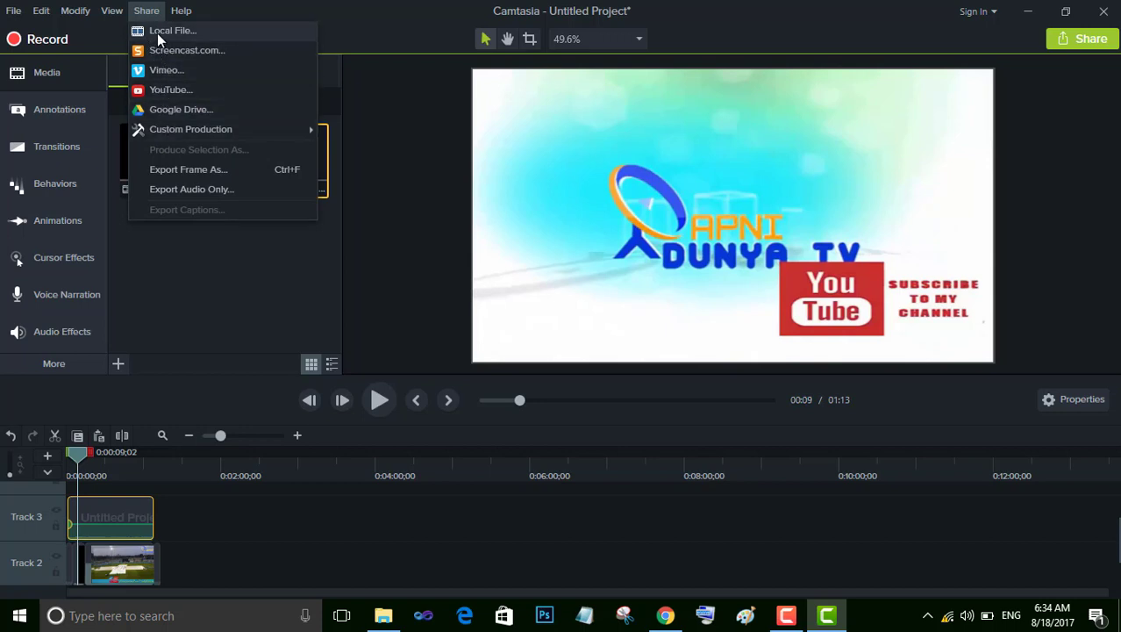
click(157, 33)
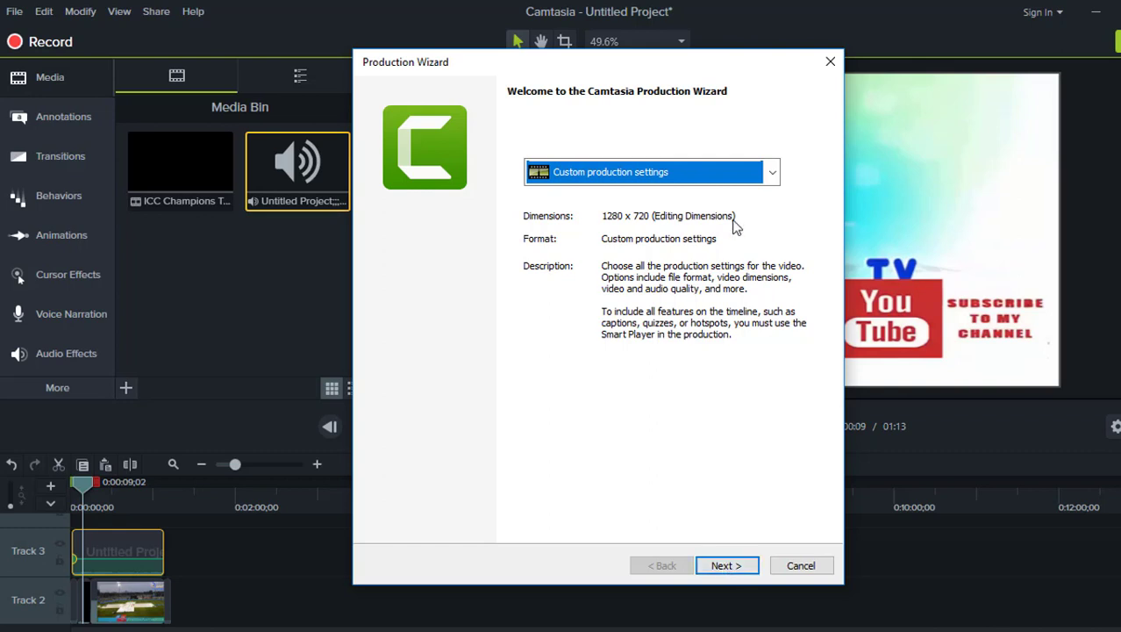
click(773, 175)
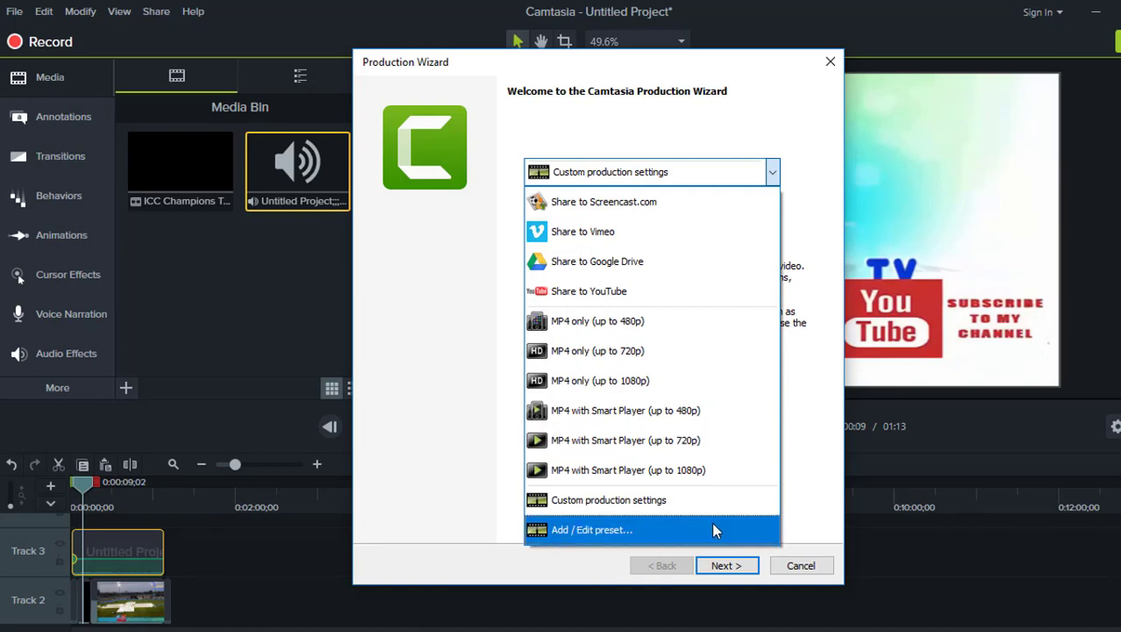
click(703, 444)
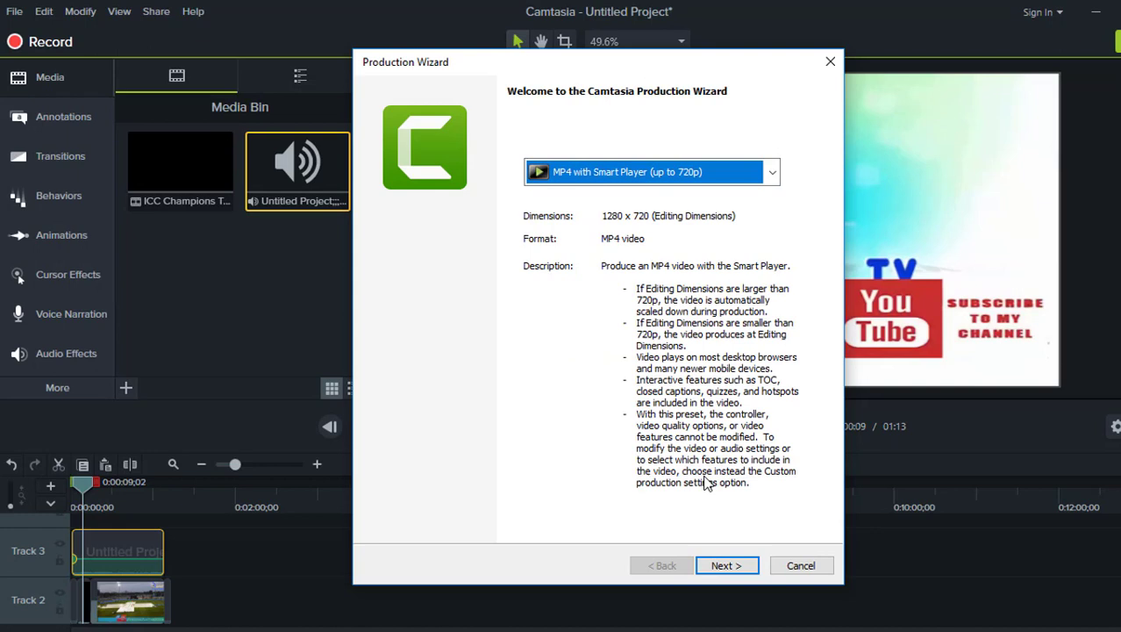
Produce the video under the production name "viudeo editing" in the Camtasia Studio documents folder and close the production results
click(726, 566)
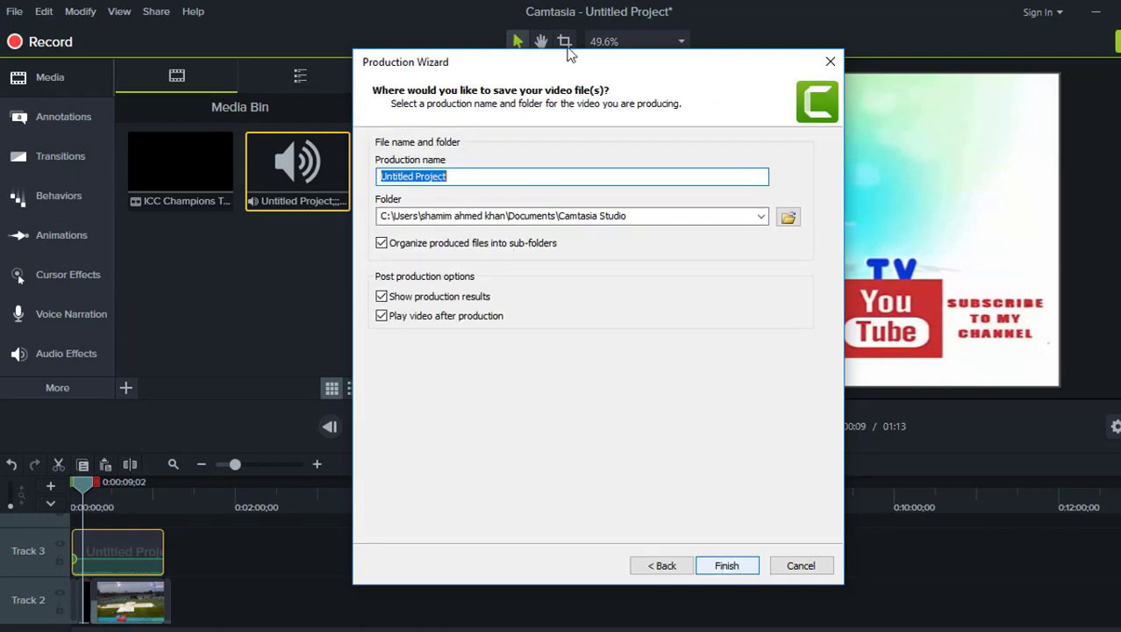
click(570, 175)
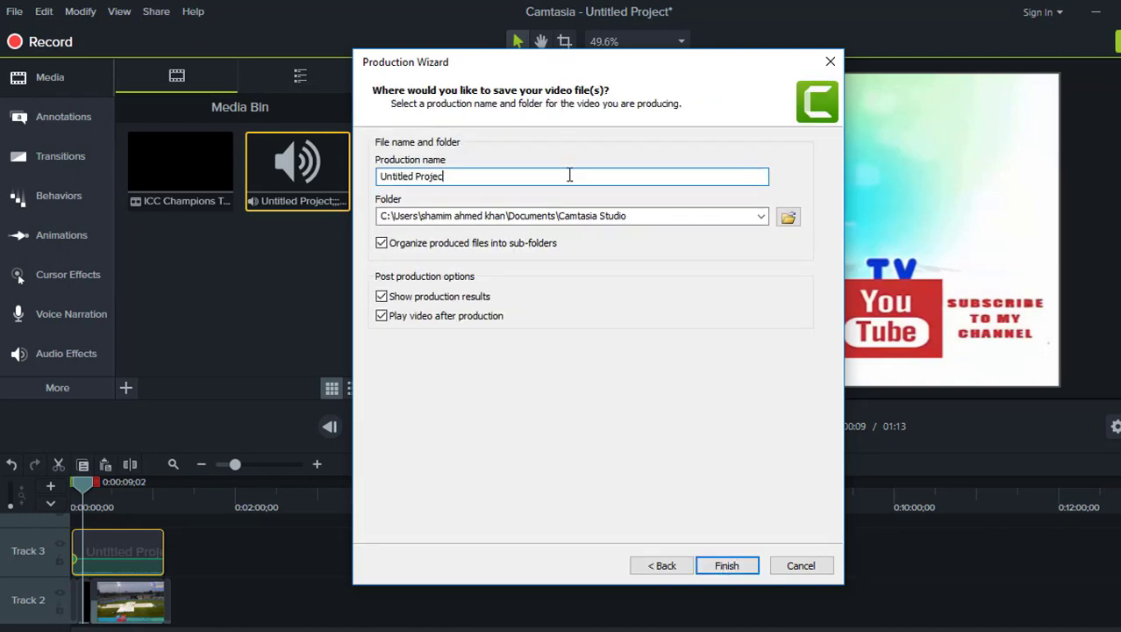
key(BackSpace)
key(BackSpace)
key(BackSpace)
key(BackSpace)
key(BackSpace)
key(BackSpace)
key(BackSpace)
key(BackSpace)
key(BackSpace)
key(BackSpace)
key(BackSpace)
key(BackSpace)
key(BackSpace)
key(BackSpace)
key(BackSpace)
text(viudeo)
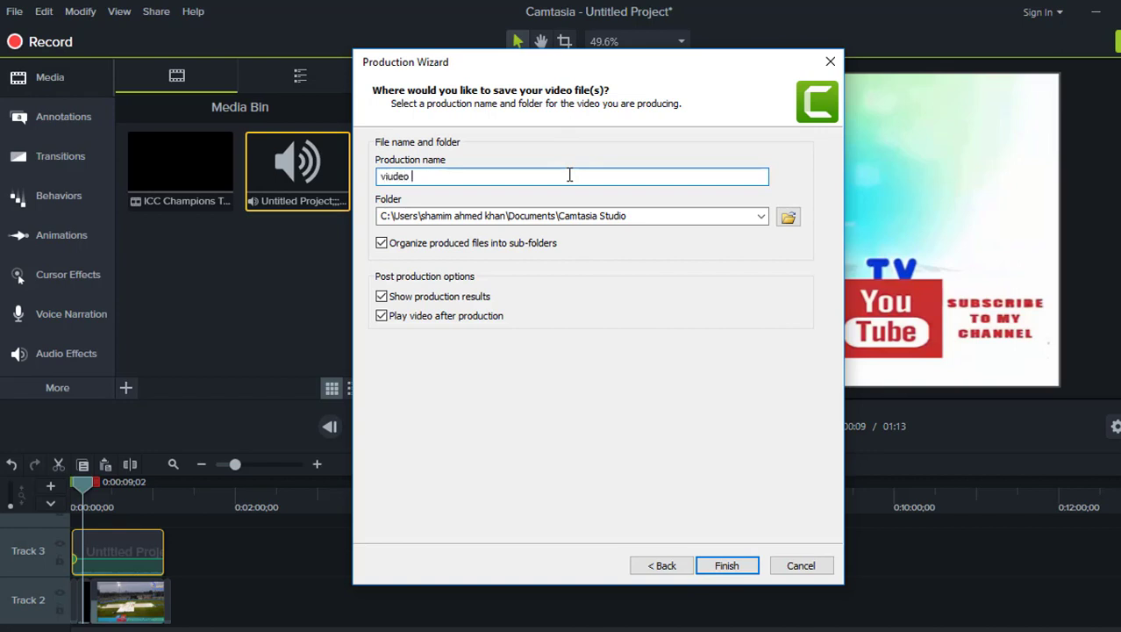
text( editing)
key(Return)
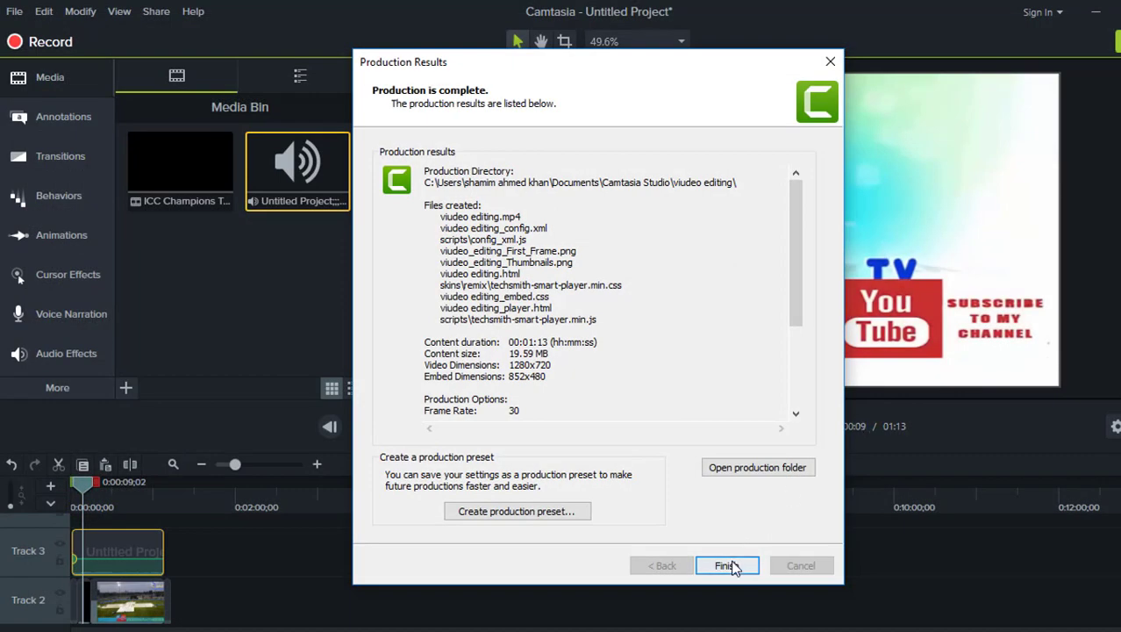
click(725, 559)
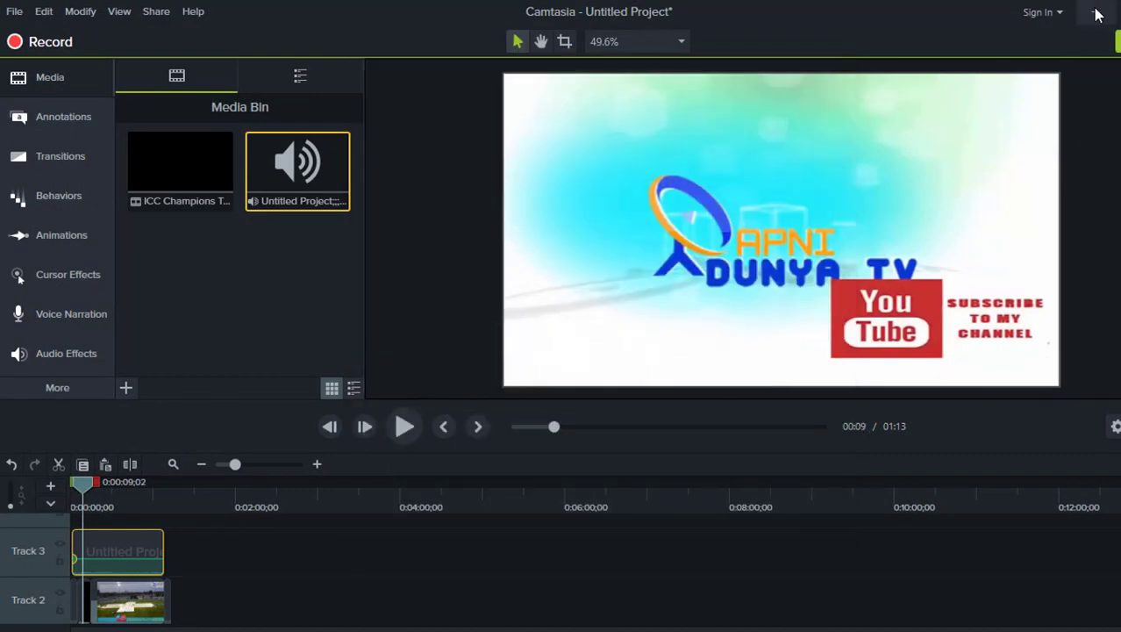
Switch to File Explorer and open the produced "viudeo editing" video file from Documents > Camtasia Studio > viudeo editing
click(1096, 13)
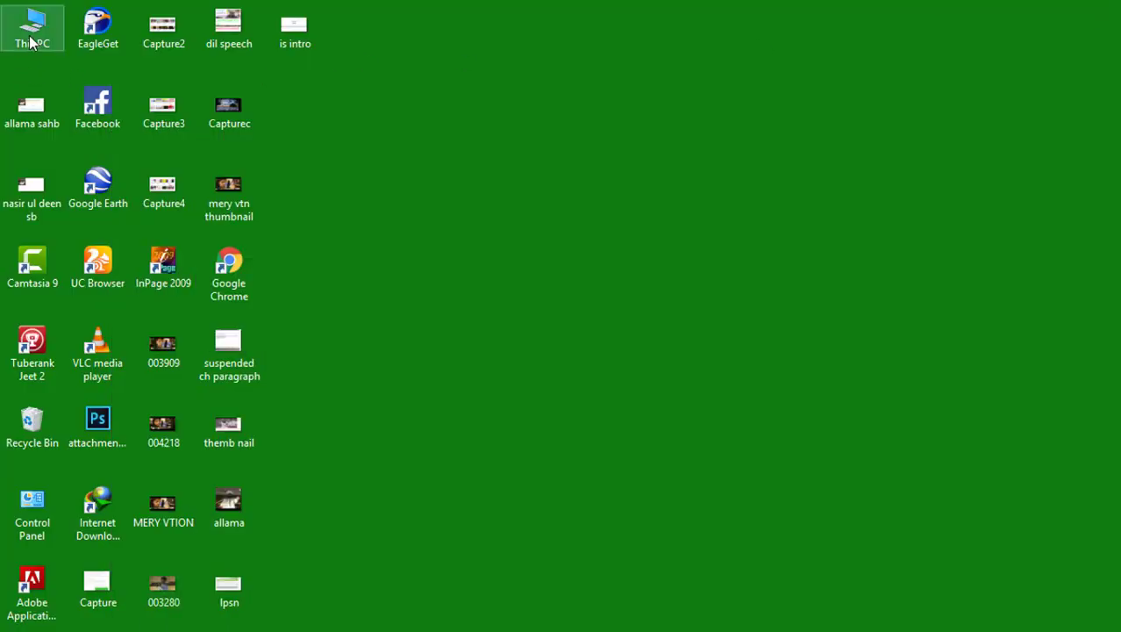
double_click(31, 42)
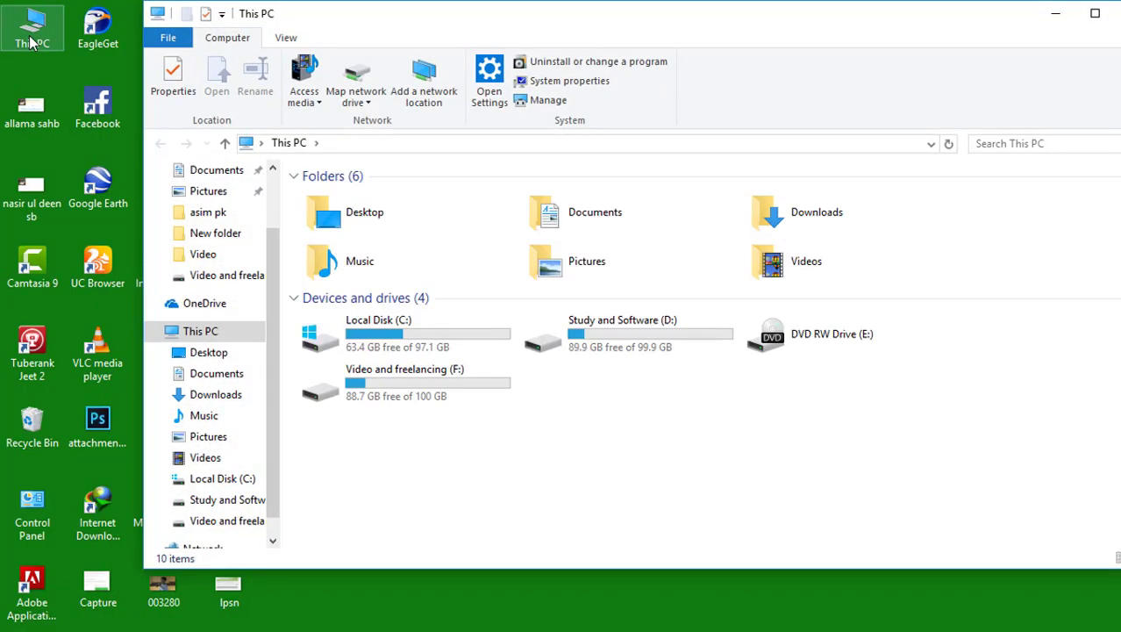
double_click(545, 219)
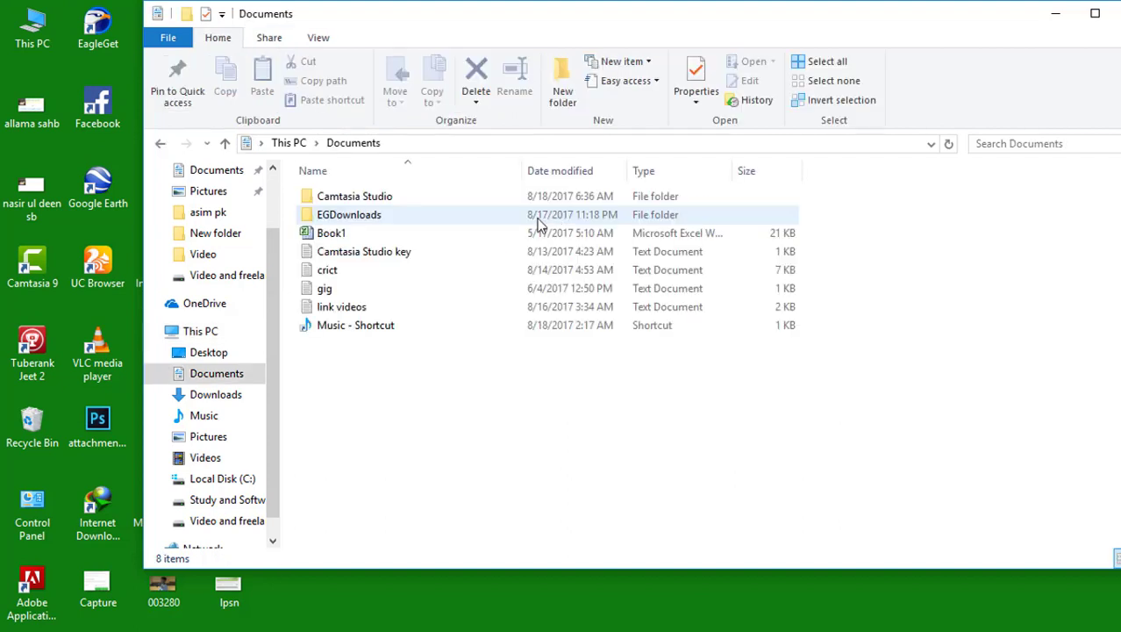
double_click(422, 200)
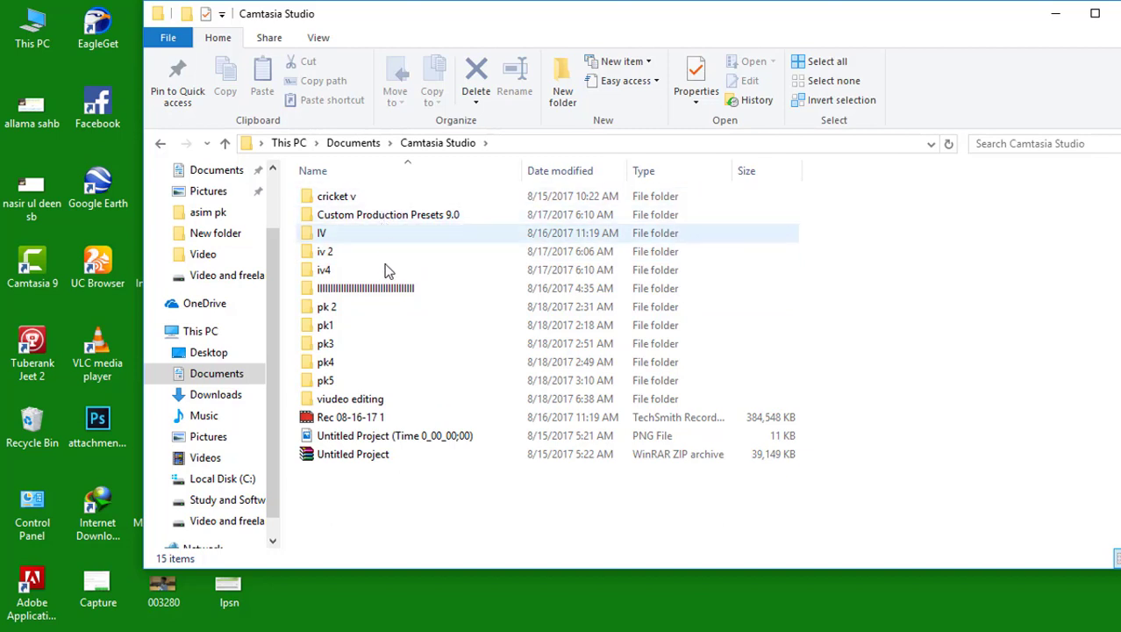
double_click(399, 403)
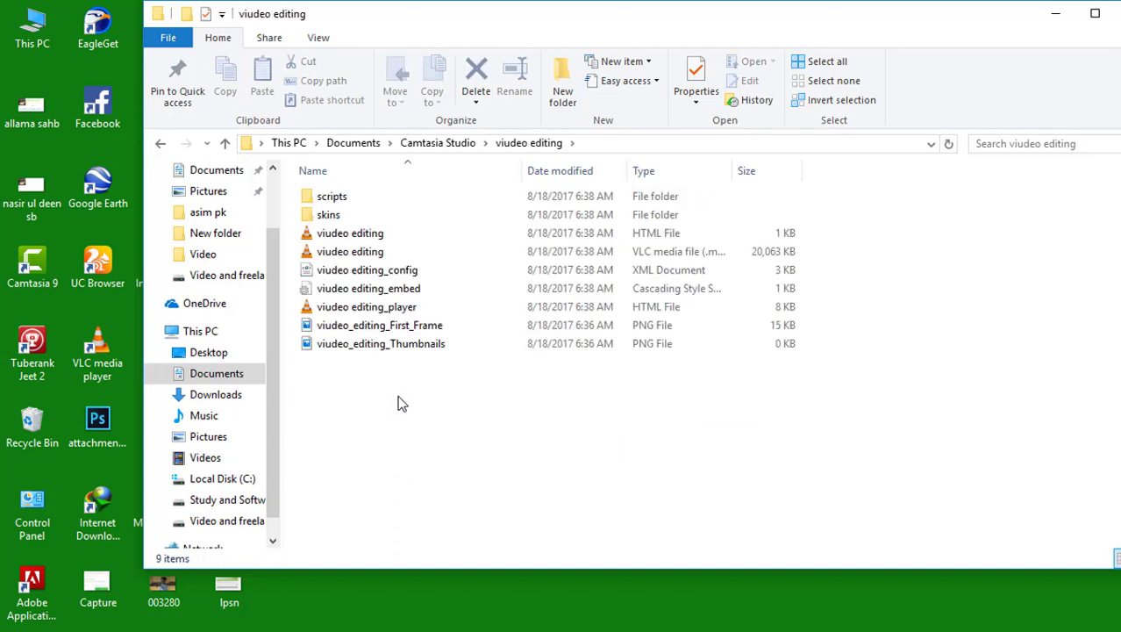
double_click(776, 260)
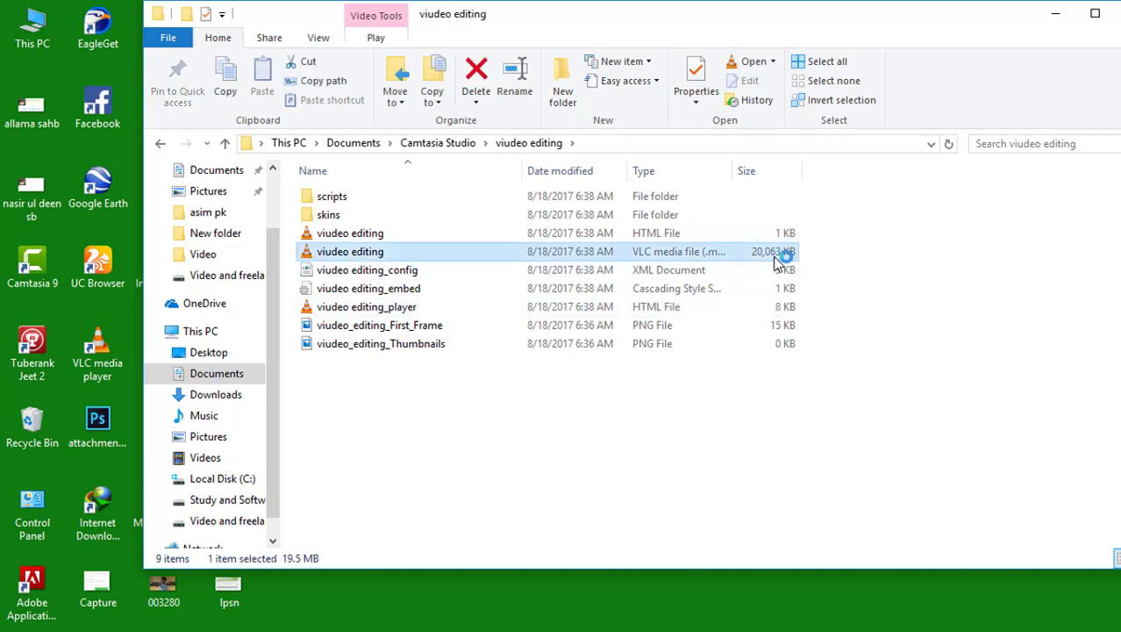